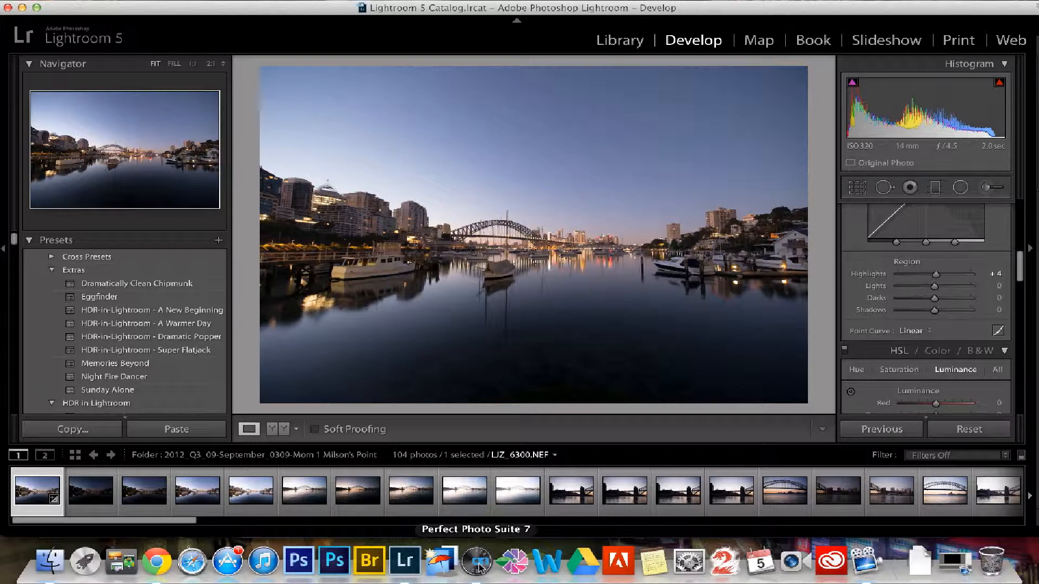
- Open Perfect Photo Suite 7 for a brief look, and return to Lightroom with the Presets list collapsed
click(478, 567)
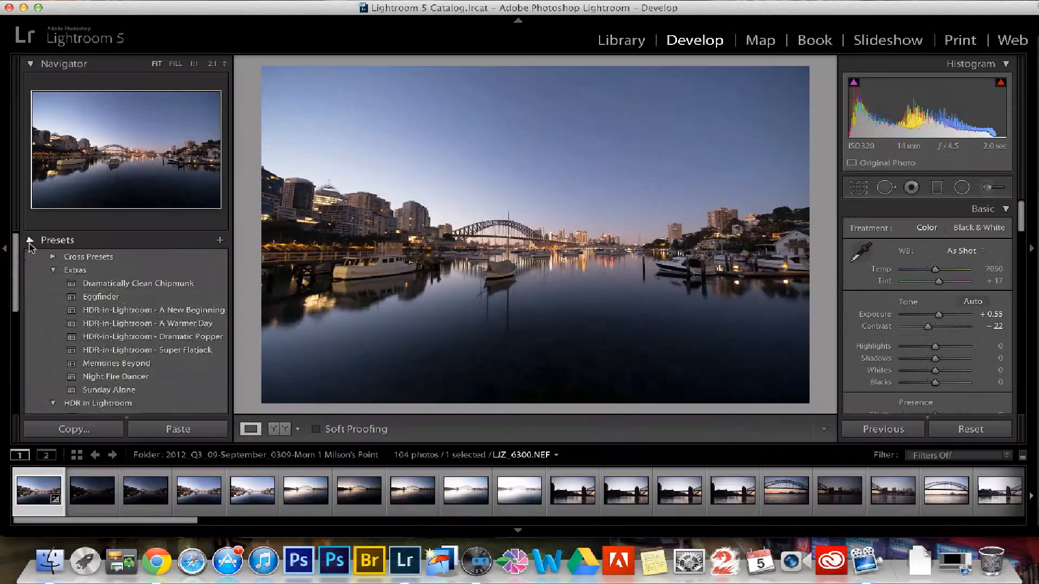
click(31, 240)
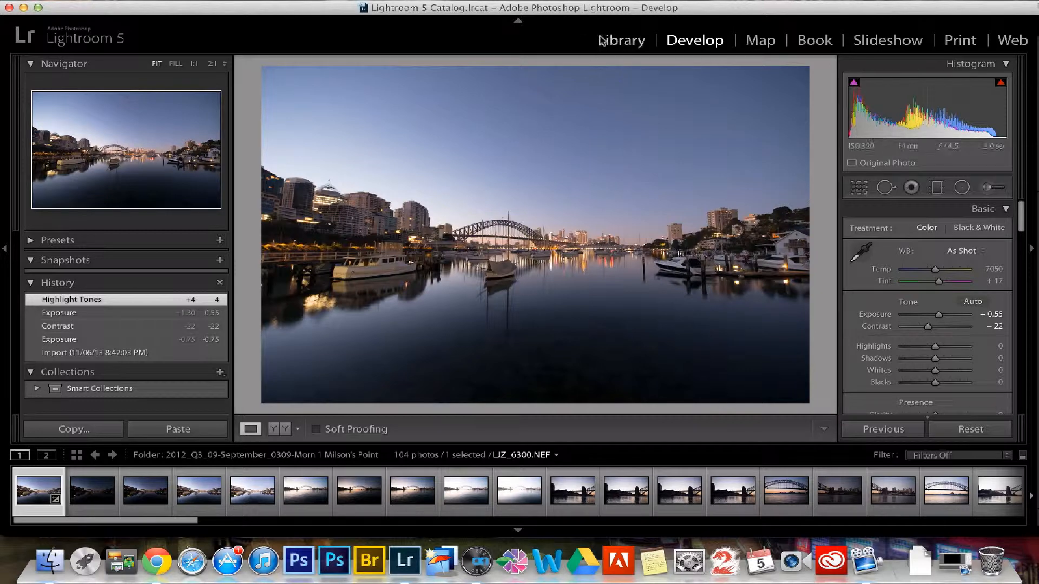
- Show the photo library and locate the D800 folder on the TITANIC drive, collapsing and re-expanding its subfolders
click(618, 42)
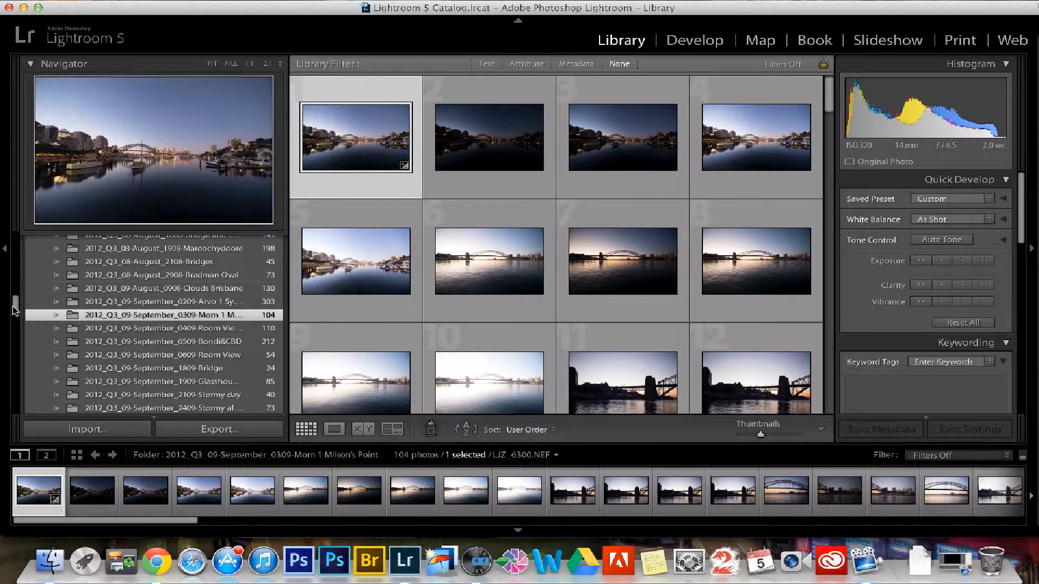
drag(15, 309, 22, 259)
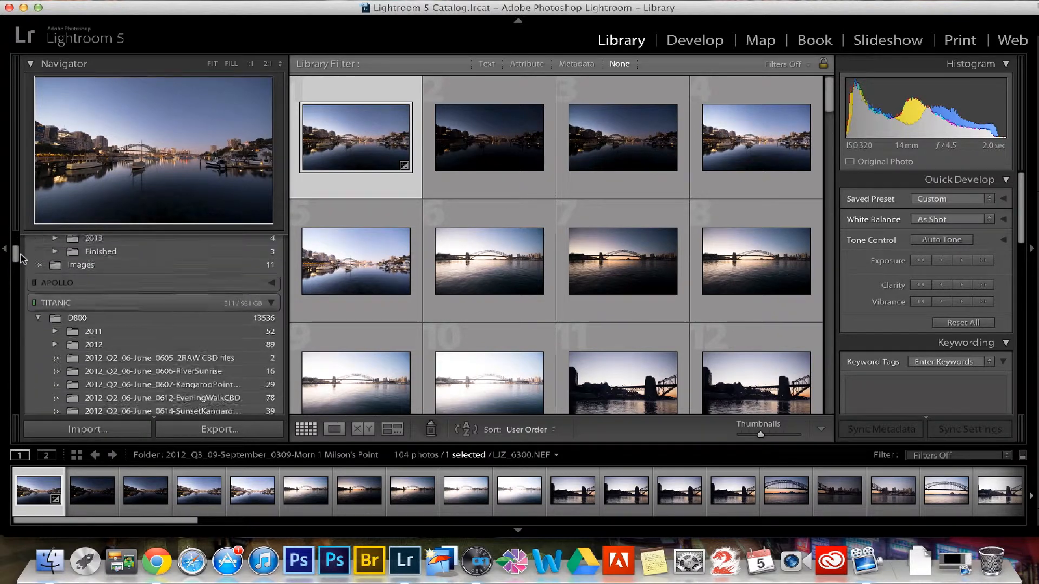
scroll(33, 281, down, 1)
click(39, 306)
click(64, 306)
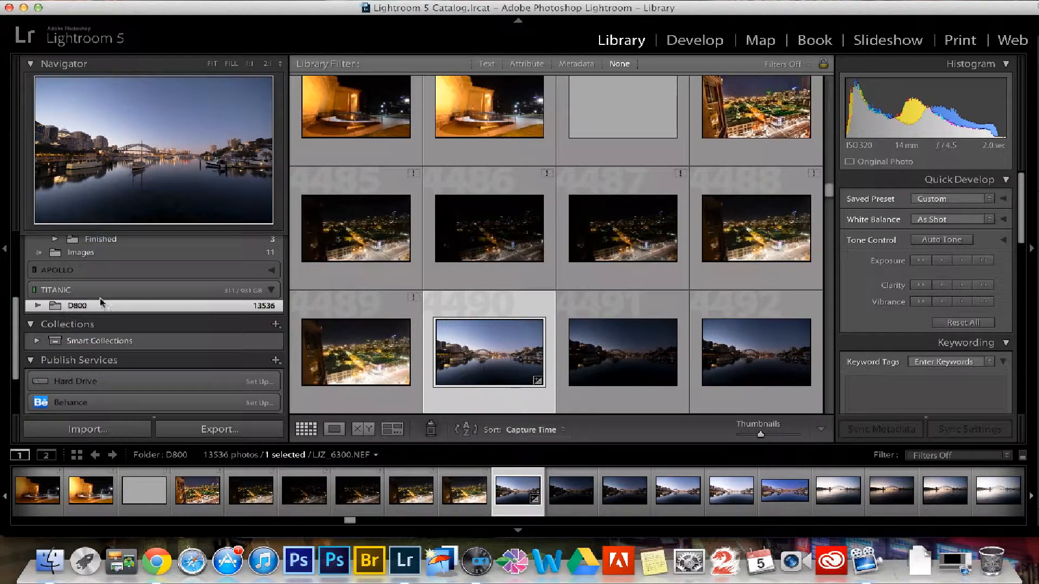
click(38, 306)
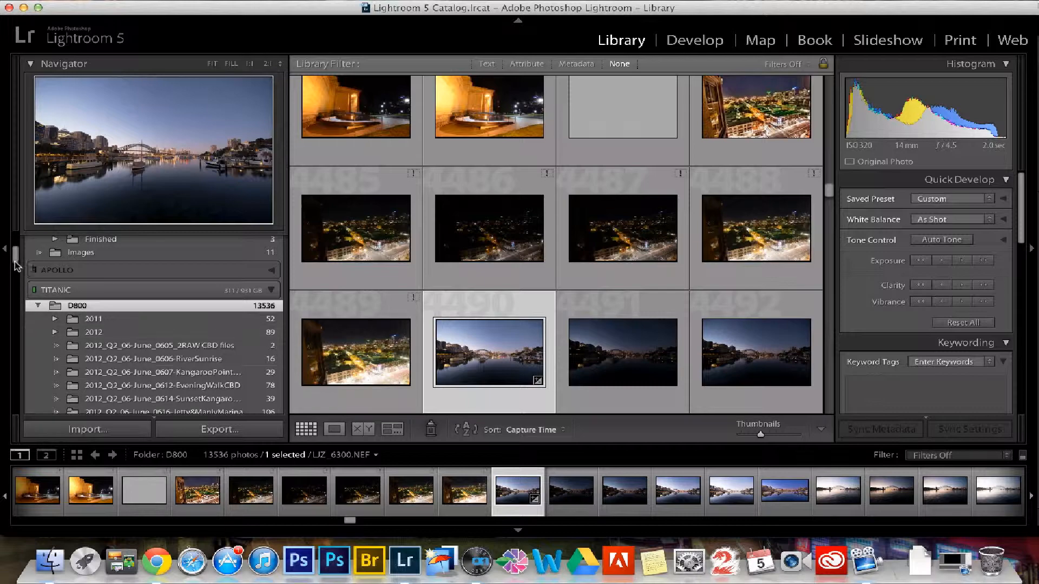
- Open the 2012_Q2_06-June_0624-Queen Street folder inside D800 and look through its photos
mouse_move(14, 265)
mouse_down()
mouse_move(27, 290)
mouse_move(31, 276)
mouse_up()
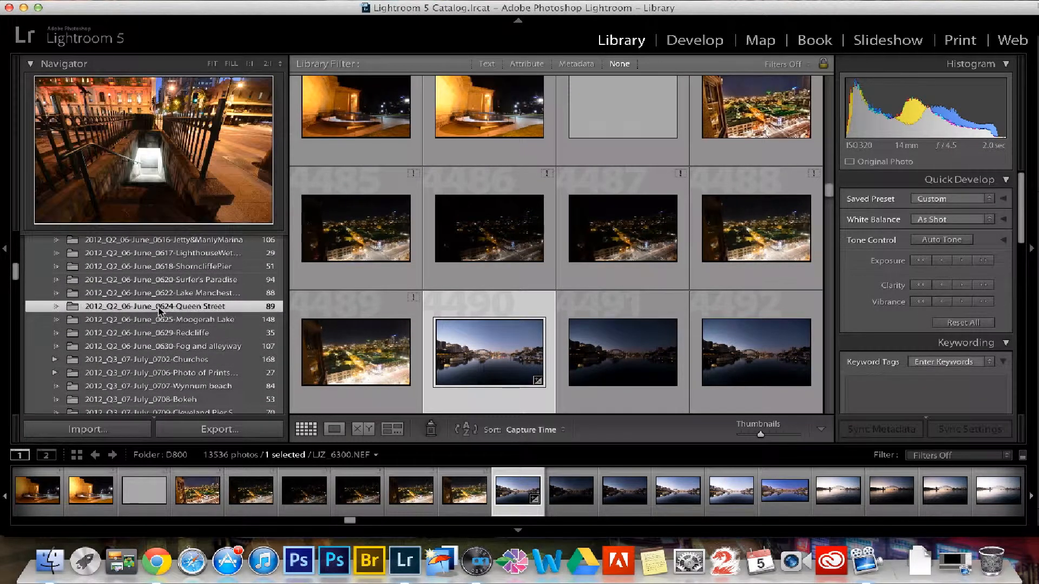
click(159, 307)
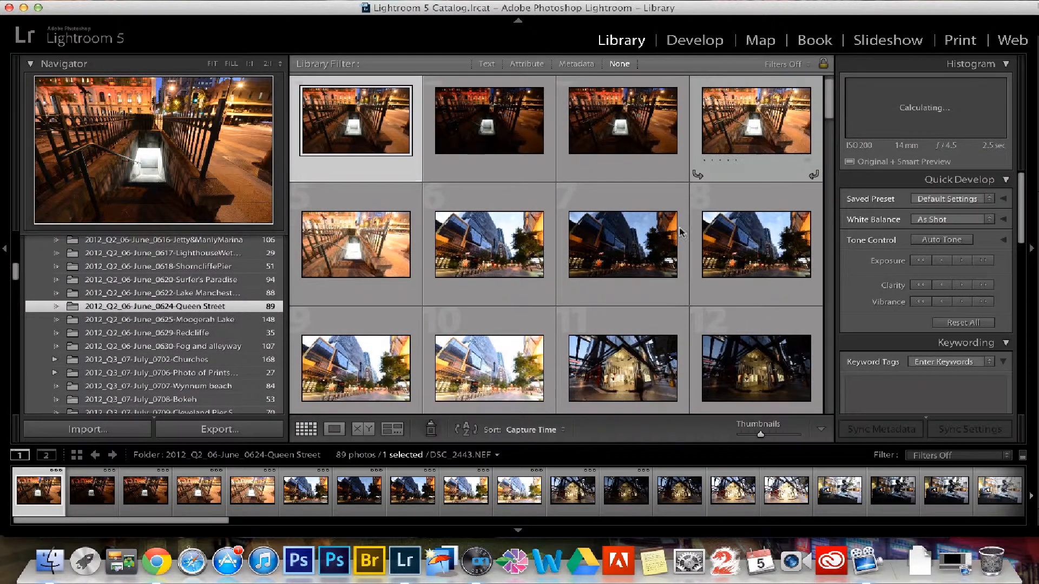
drag(831, 113, 839, 223)
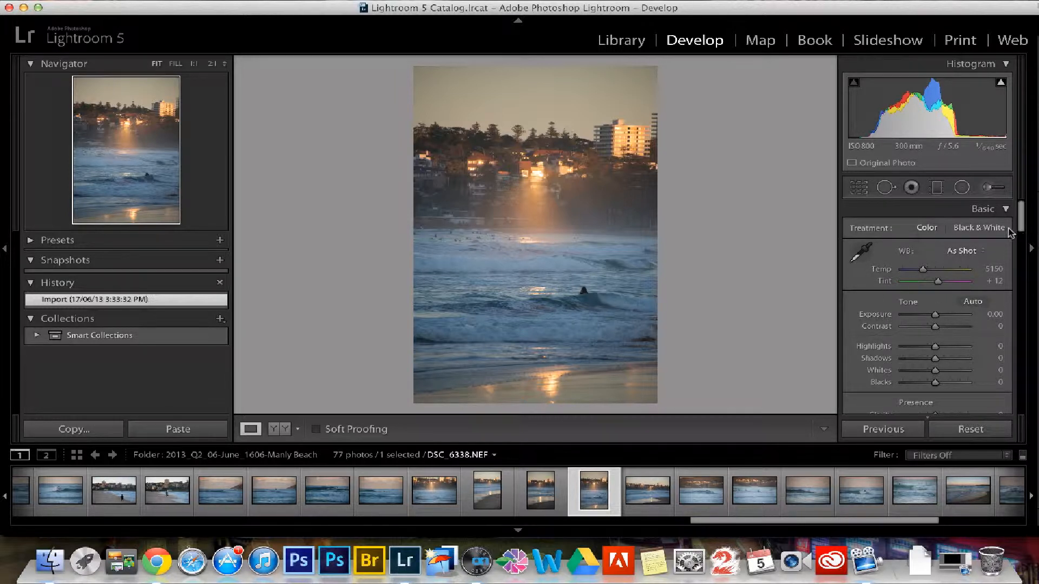
- Try a saturation of +44 and set it to -3, and try a vibrance of +47 before resetting it to 0
drag(1021, 217, 1023, 223)
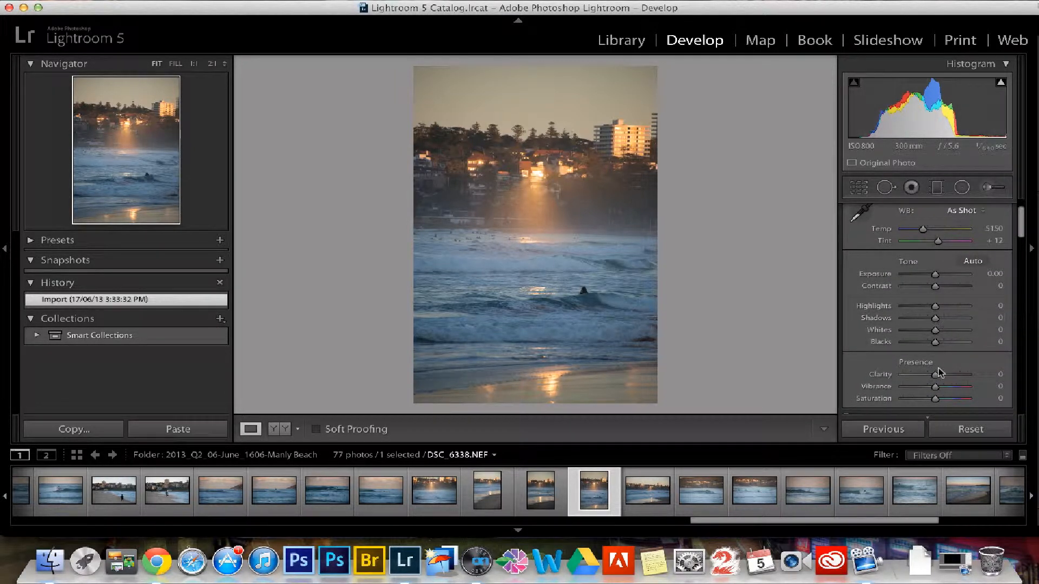
click(949, 398)
click(933, 398)
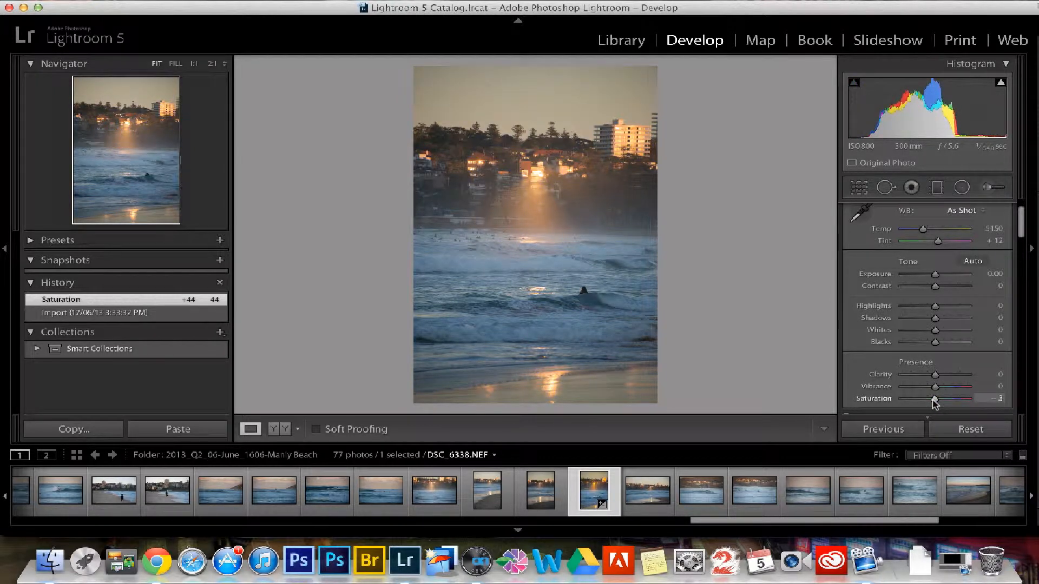
click(950, 387)
double_click(950, 387)
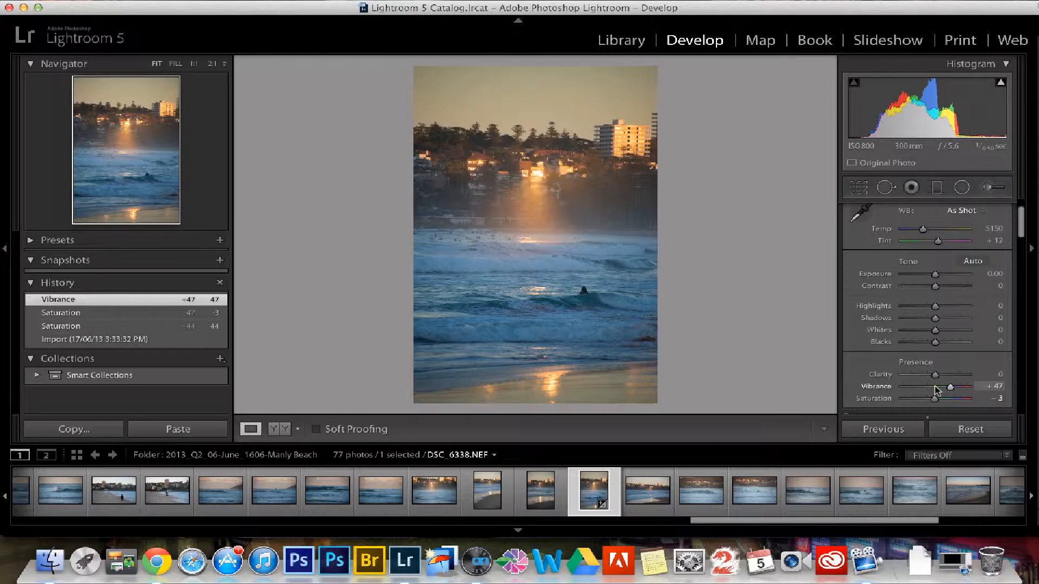
- Try the photo's shadows at +49, -65 and -100, and set them to -2
click(951, 318)
drag(952, 323, 914, 319)
click(902, 318)
click(934, 318)
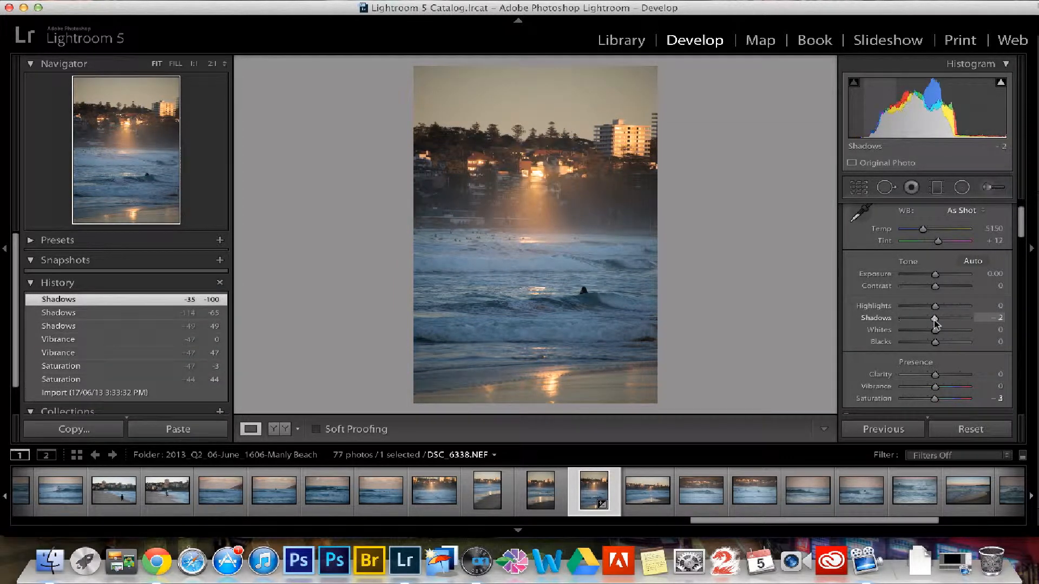
- Try exposures of +1.70 and -1.45, settle on +0.30, and set the white balance temperature to 5236
click(946, 277)
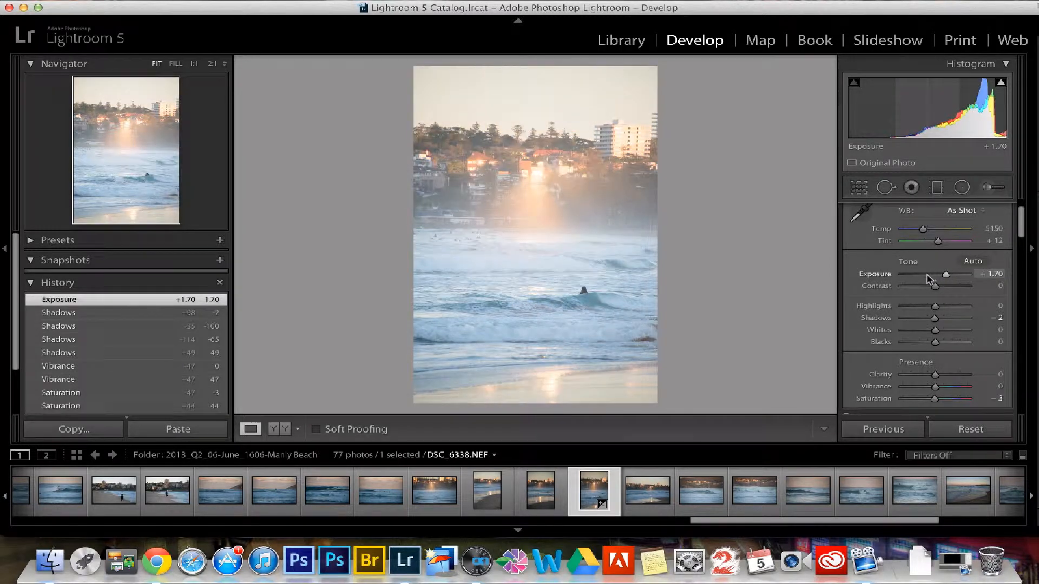
click(924, 277)
click(936, 277)
drag(936, 277, 937, 277)
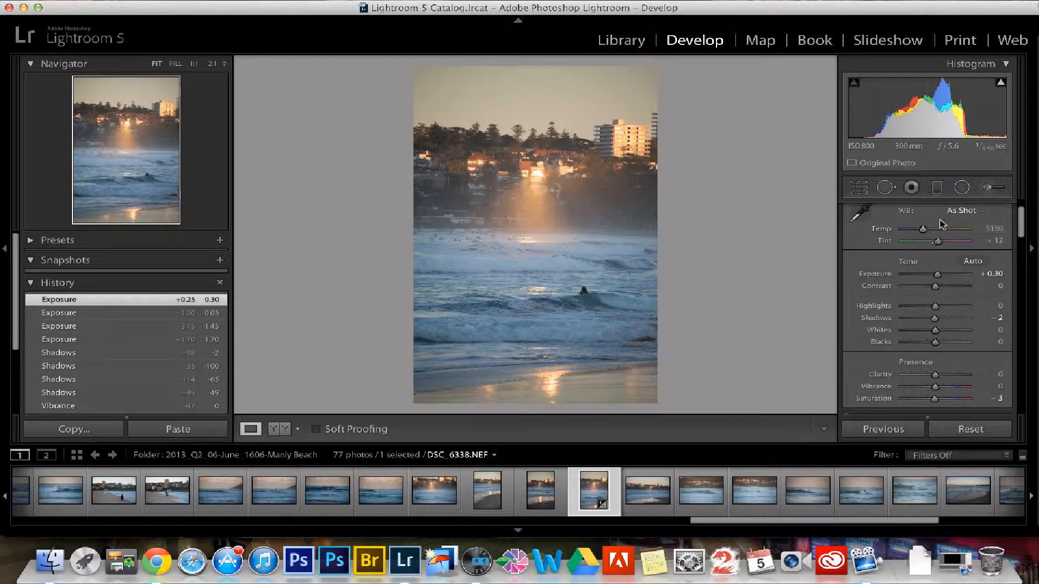
drag(923, 230, 923, 229)
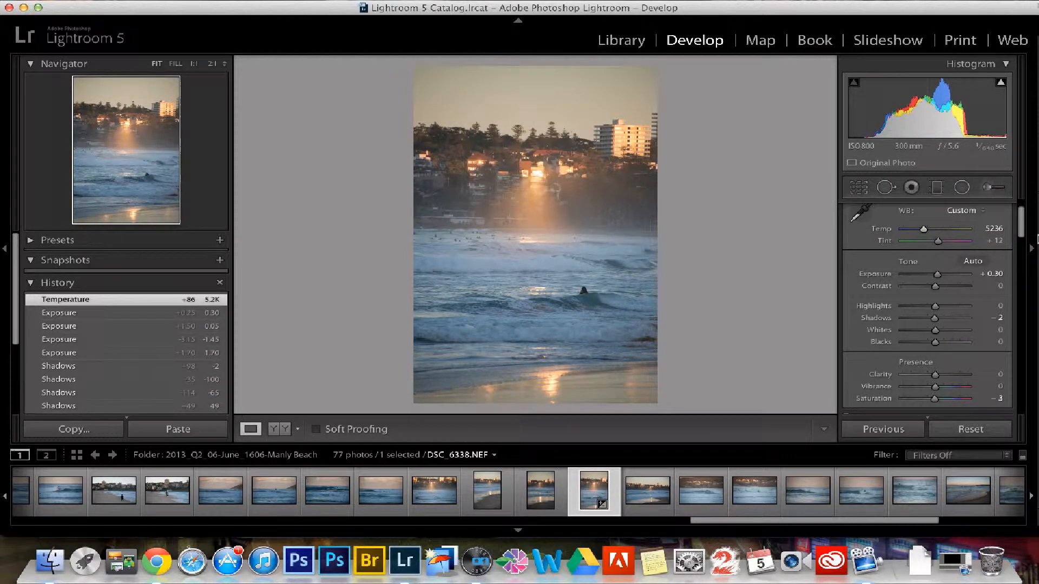
- Add a slight post-crop vignette to the beach photo with an amount of -5
drag(1023, 229, 1020, 400)
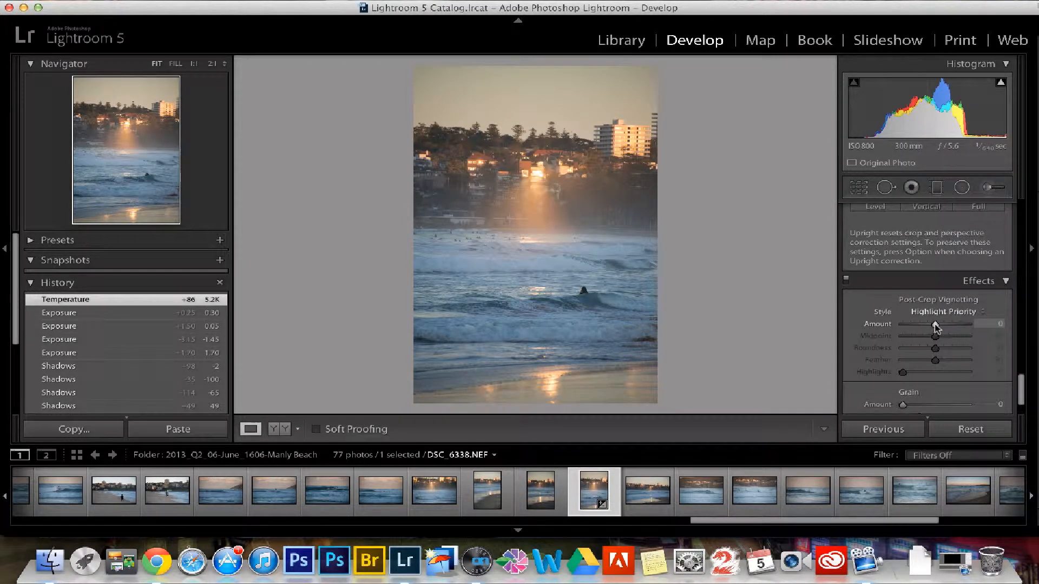
mouse_move(935, 327)
mouse_down()
mouse_move(921, 328)
mouse_move(933, 326)
mouse_up()
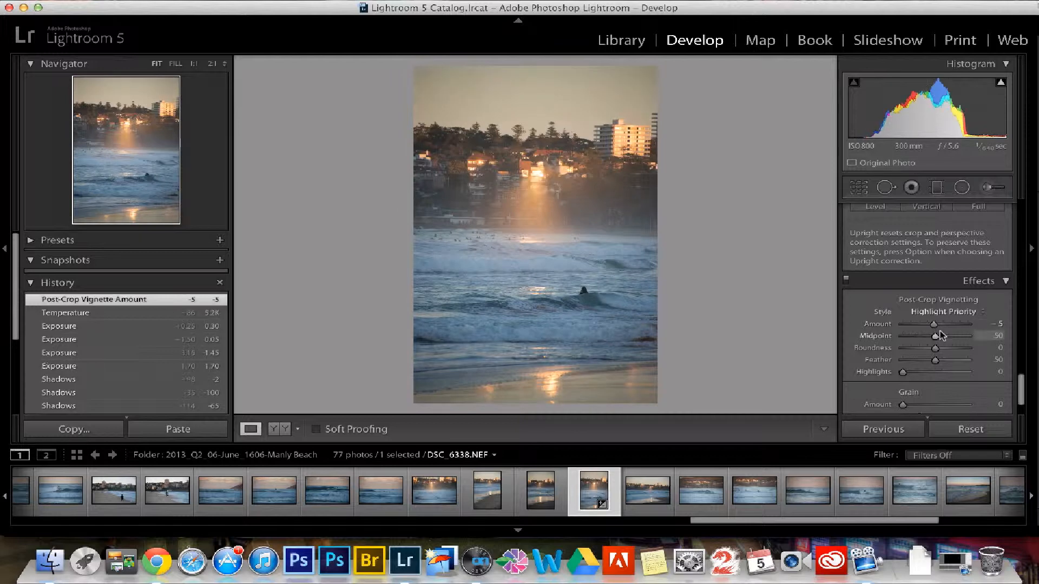
key(shift)
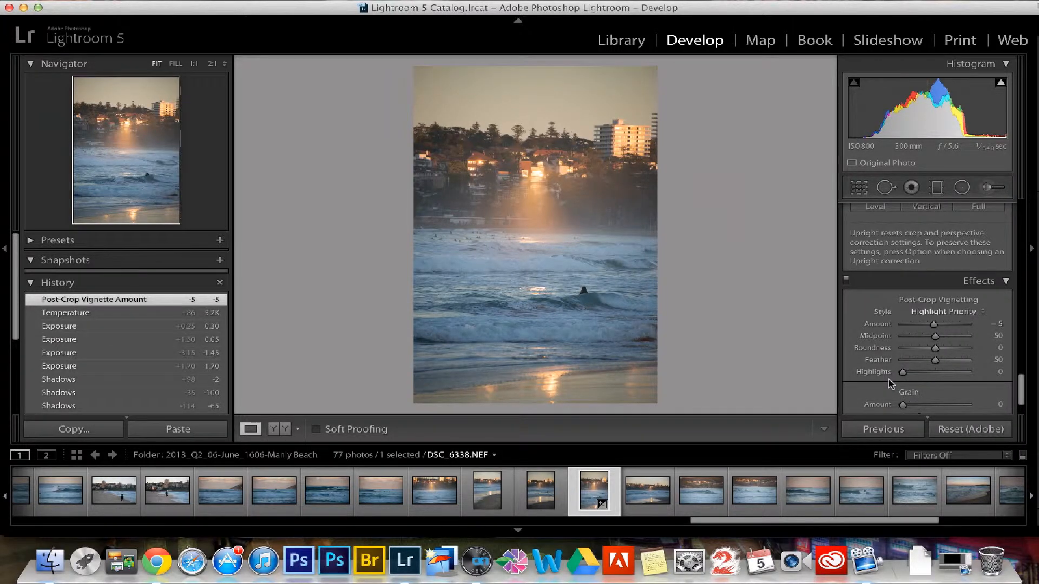
- Switch to the Map module and search the map for "manly beach, Australia"
key(super+alt+3)
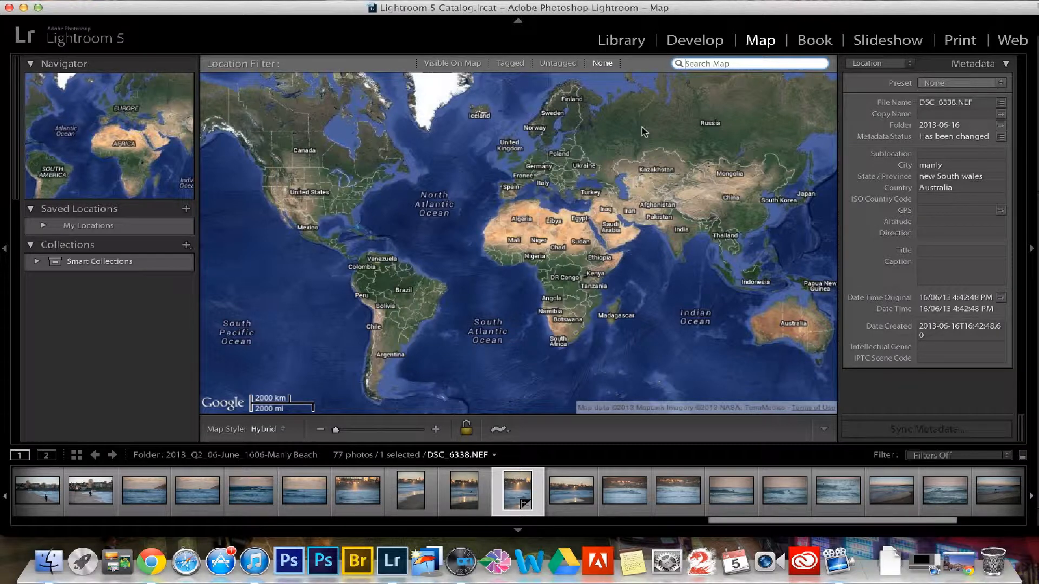
text(manly beach, Australia)
key(Return)
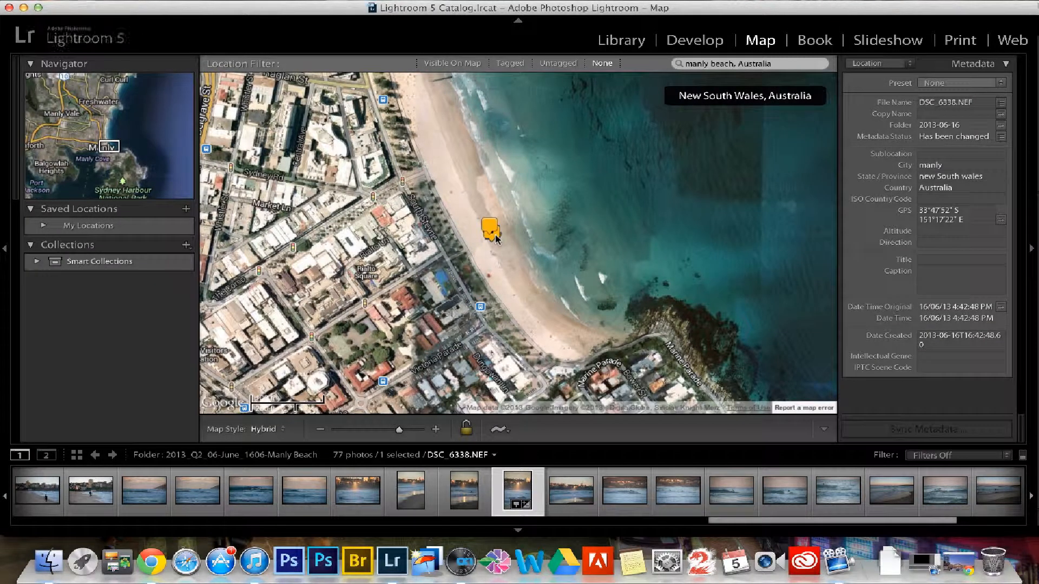
- Add the GPS coordinates of the marked Manly beach spot to the selected photo DSC_6338.NEF
right_click(491, 233)
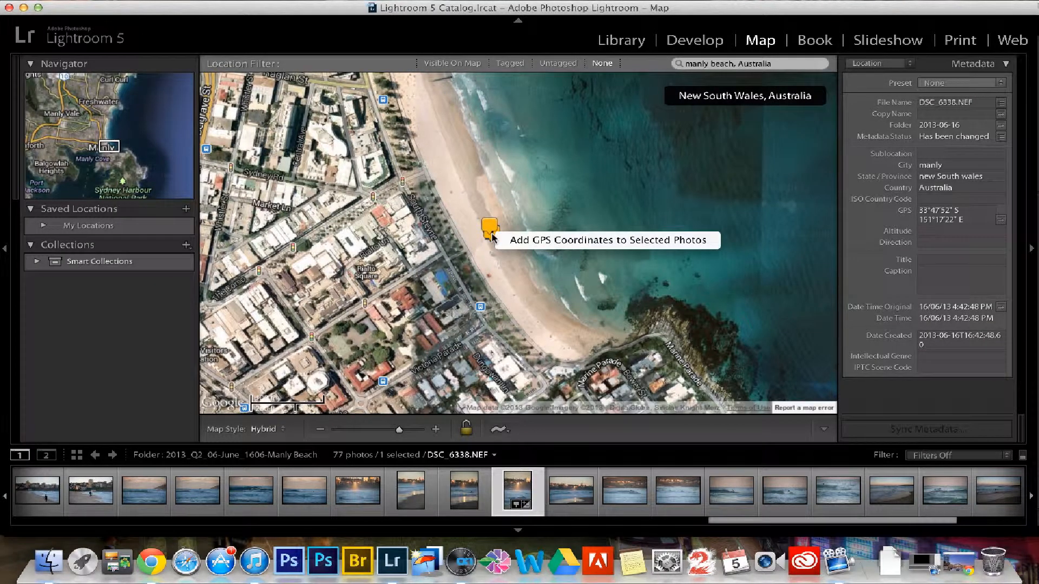
click(524, 242)
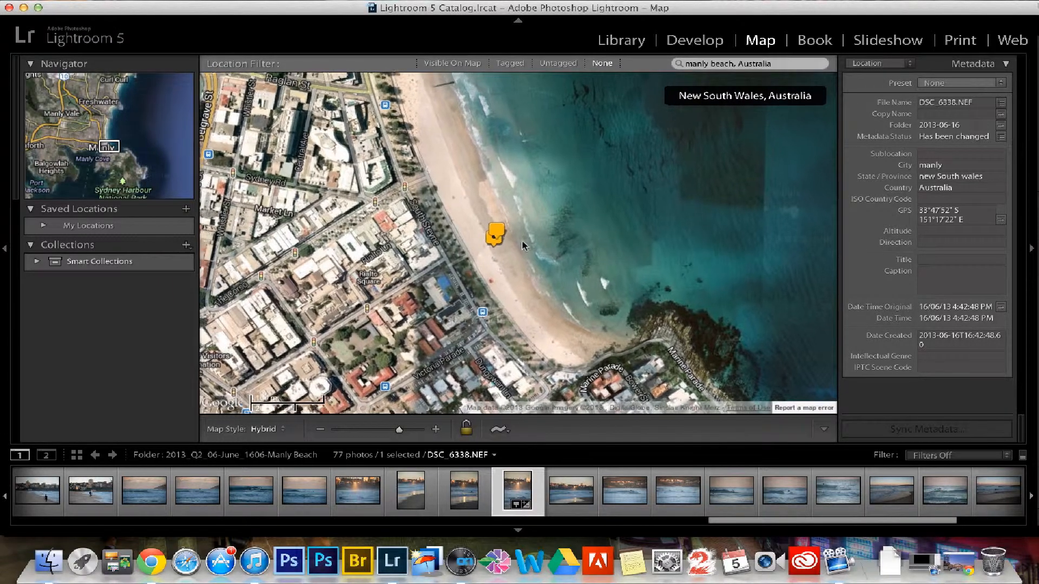
drag(524, 246, 534, 256)
mouse_move(528, 217)
mouse_down()
mouse_move(512, 210)
mouse_move(533, 240)
mouse_up()
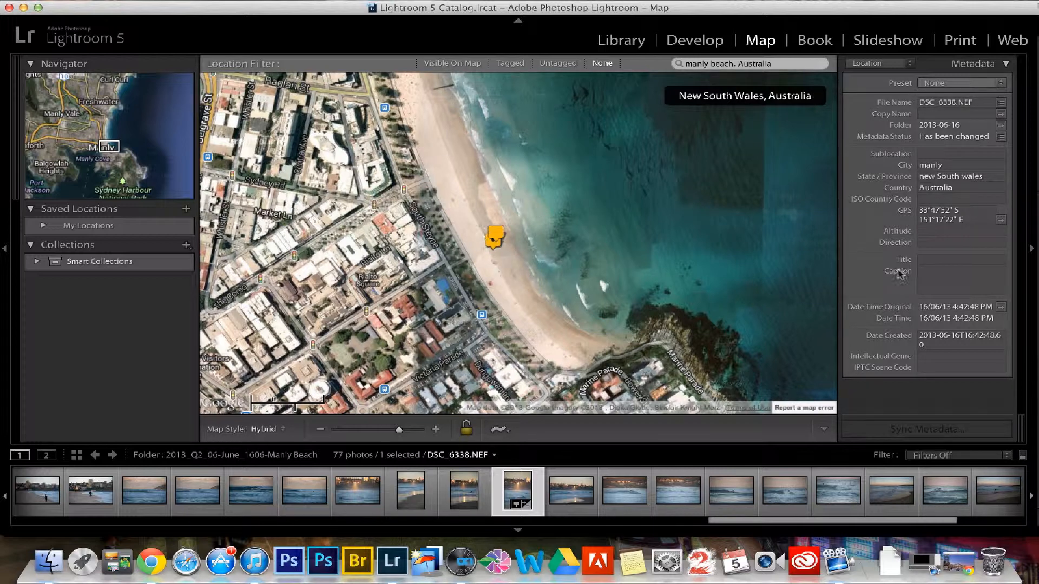
- Open the Book module and look through the unsaved book's pages down to the last spreads
key(super+alt+4)
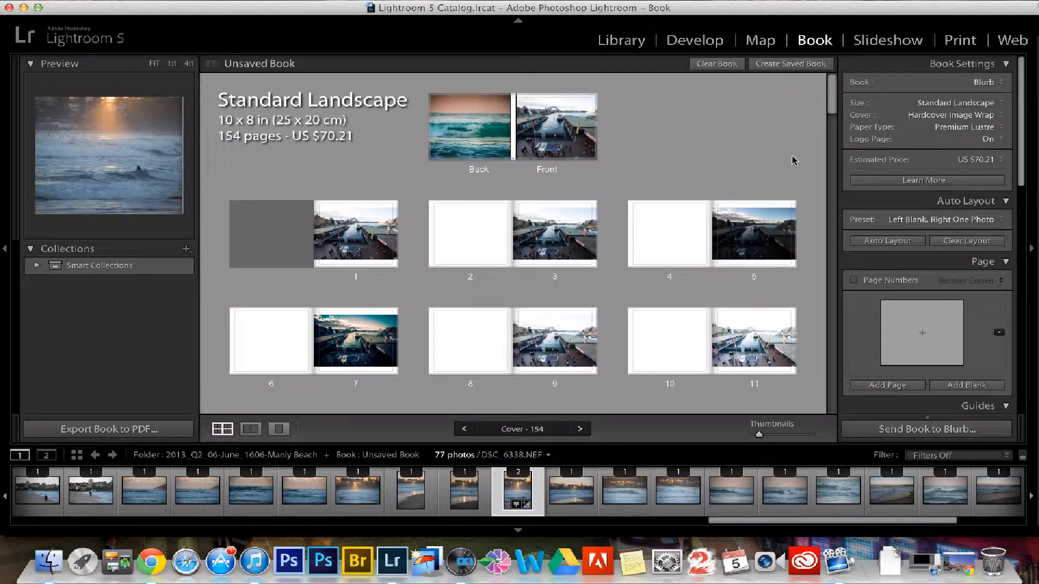
scroll(830, 110, down, 2)
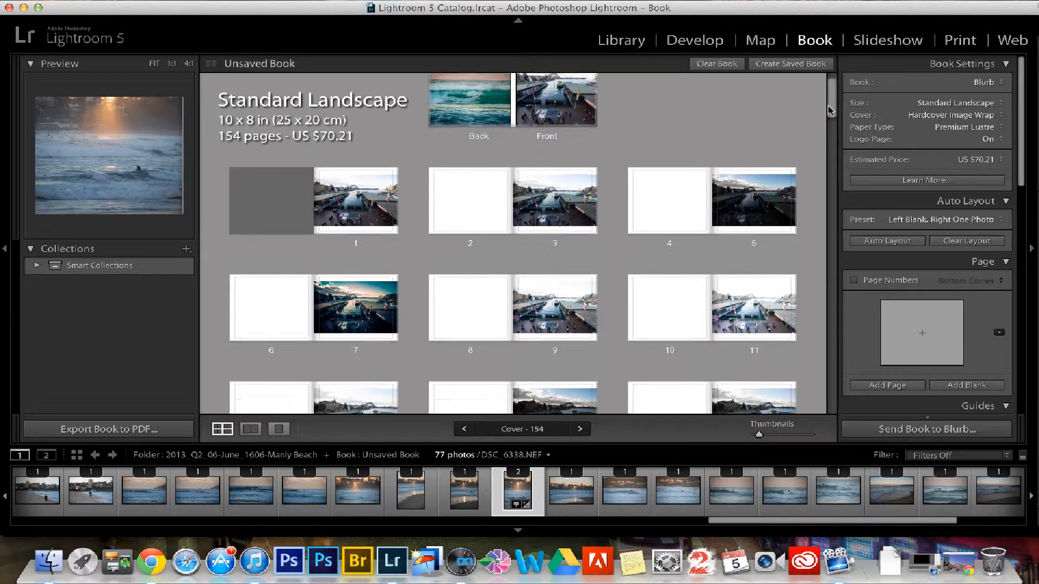
scroll(831, 110, down, 20)
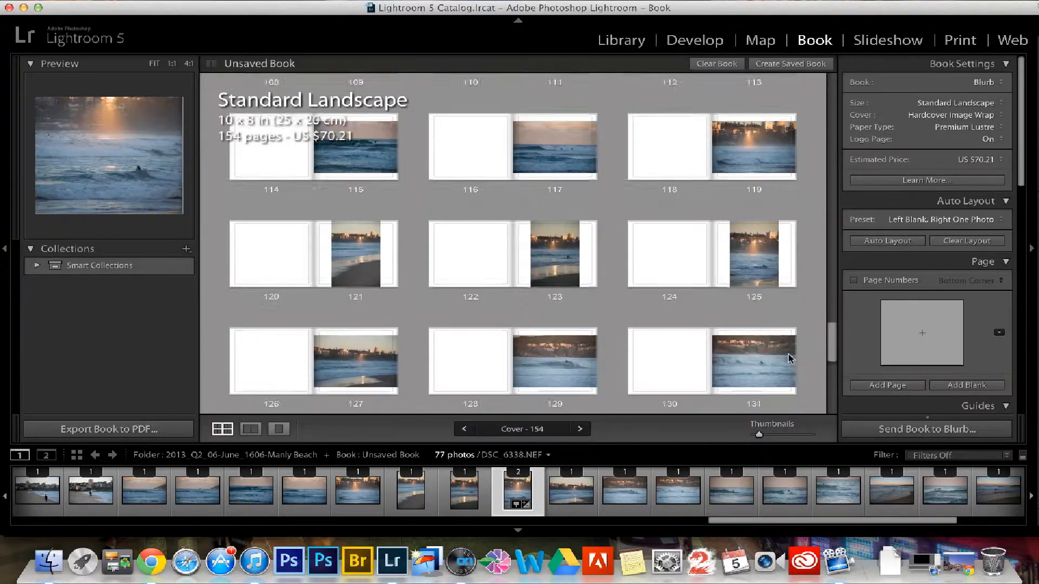
scroll(789, 359, down, 5)
- Enlarge the page thumbnails to examine pages 150 and 151, and select the caption "Last Waves of the Day"
click(305, 352)
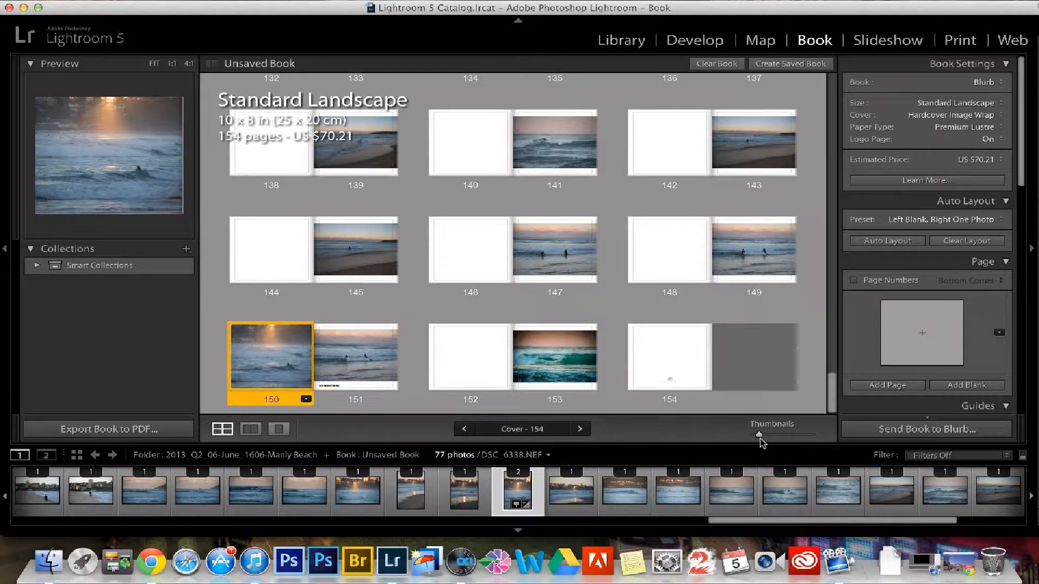
drag(760, 438, 786, 437)
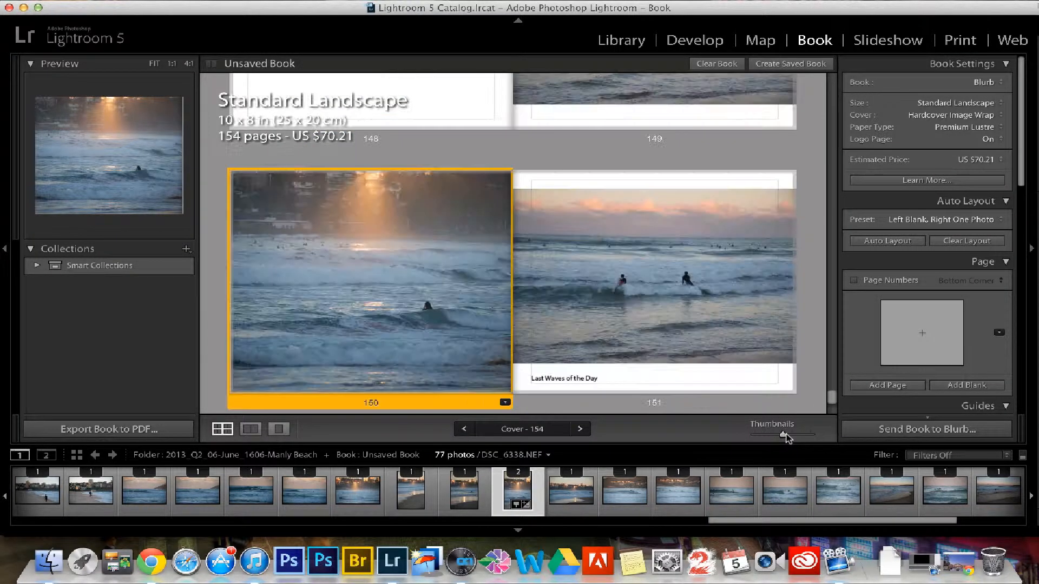
click(602, 268)
click(605, 381)
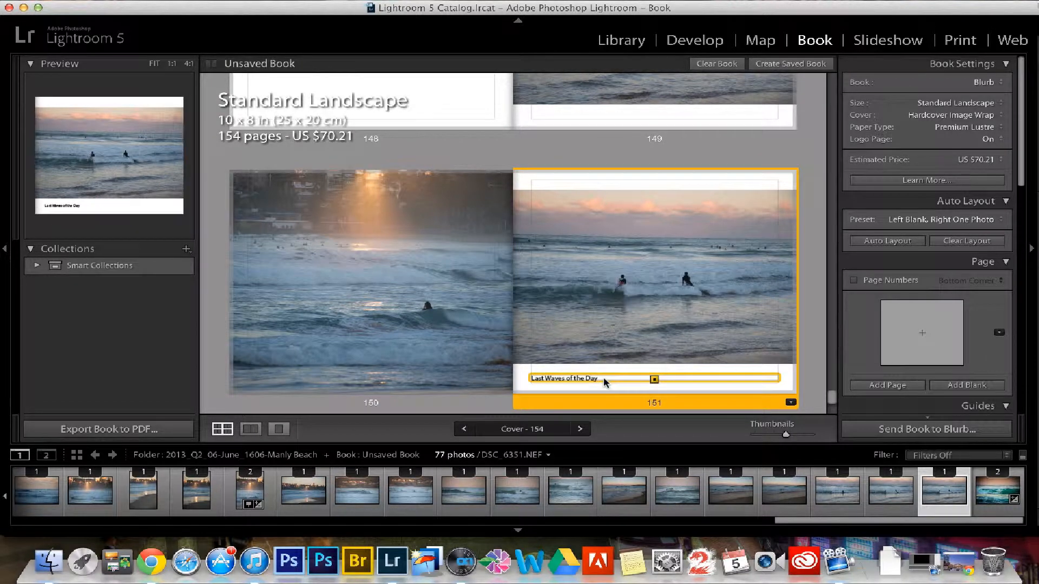
- Check the currency choices for the estimated price and the book size choices, keeping US dollars and Standard Landscape
click(993, 159)
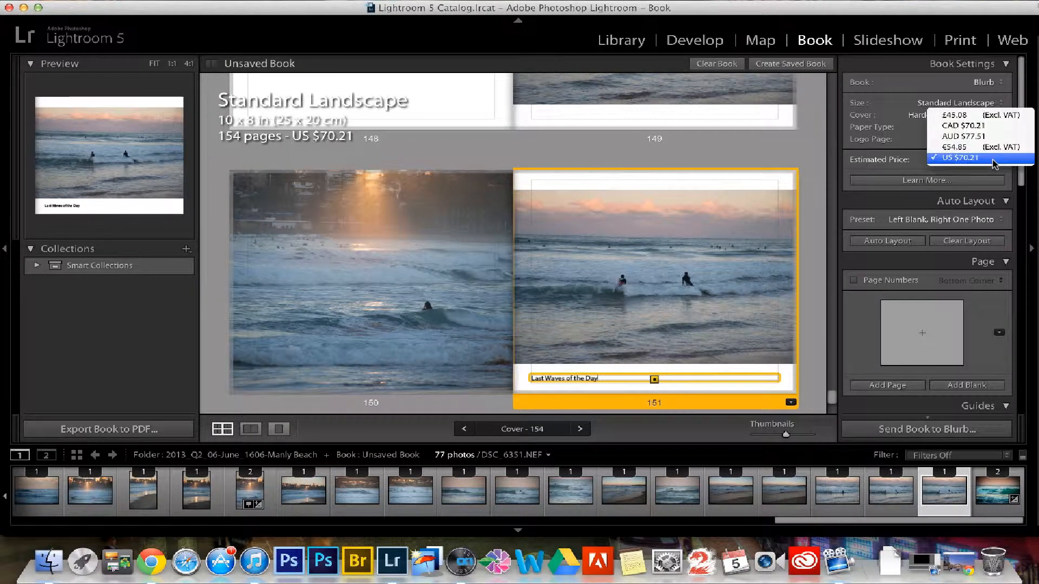
click(1010, 167)
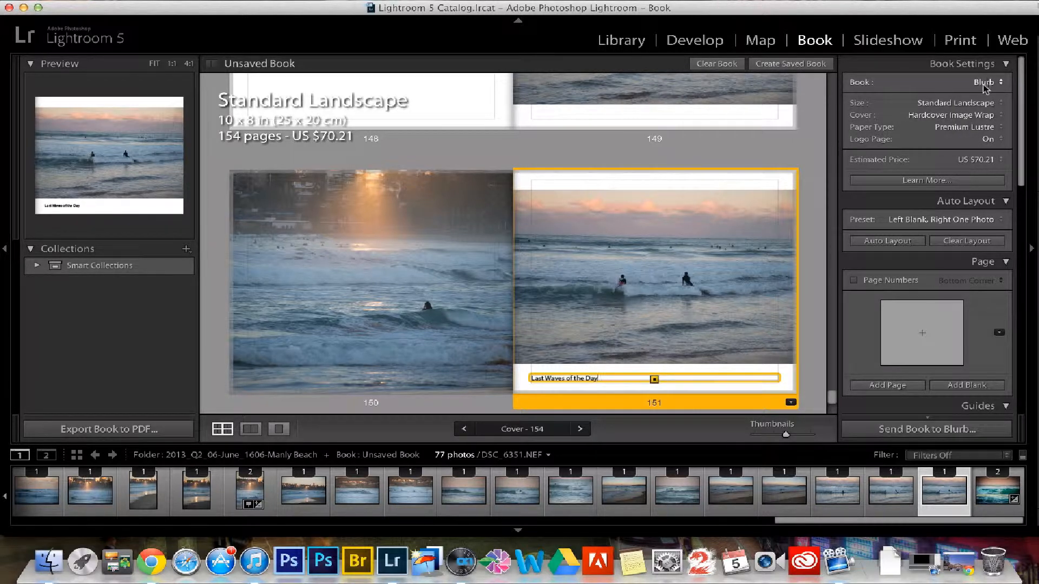
click(982, 104)
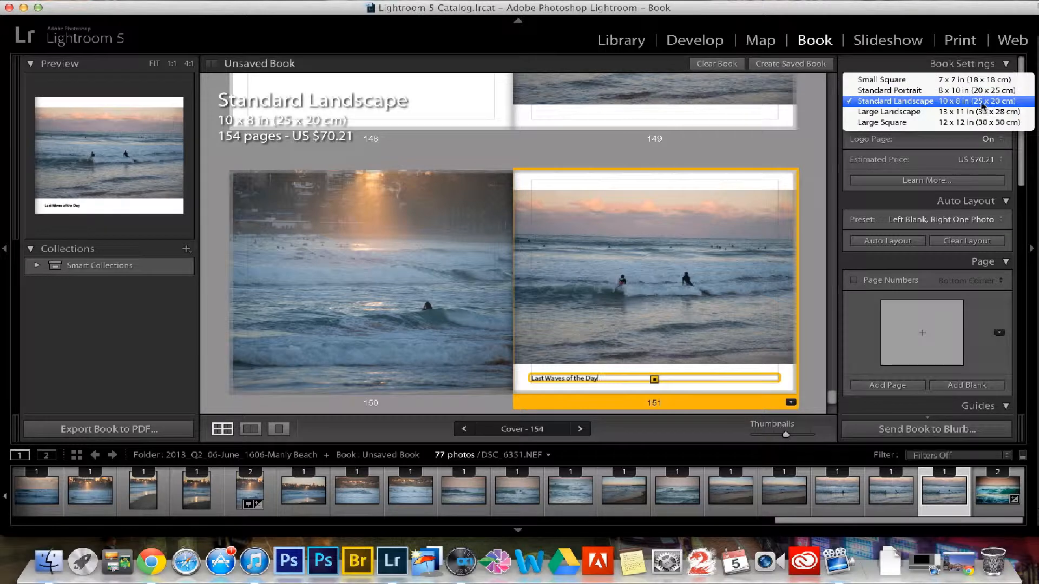
click(982, 102)
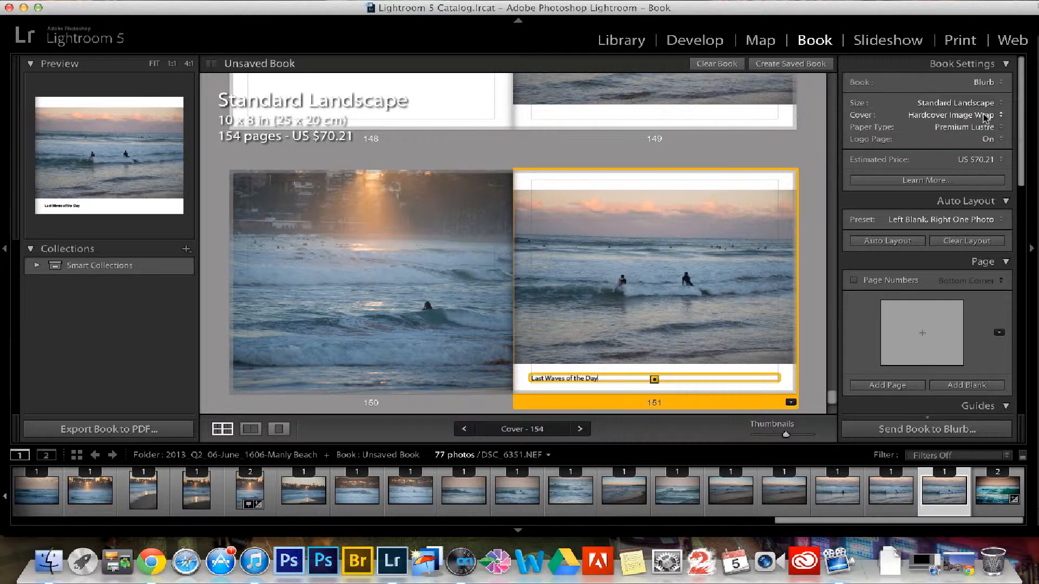
- Shrink the page thumbnails and look back through the unsaved book's earlier spreads
click(767, 435)
scroll(830, 375, up, 5)
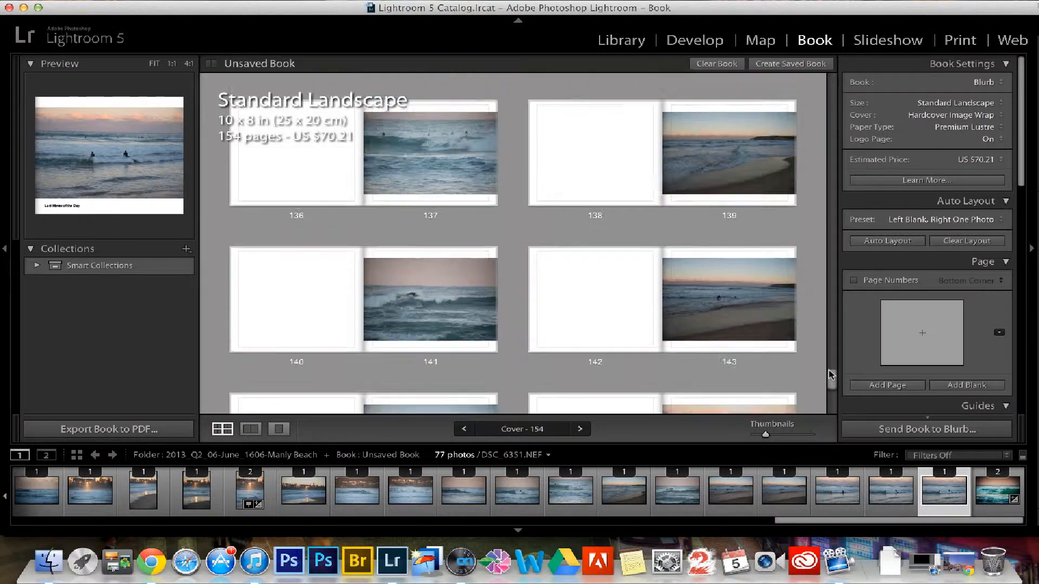
drag(830, 374, 831, 335)
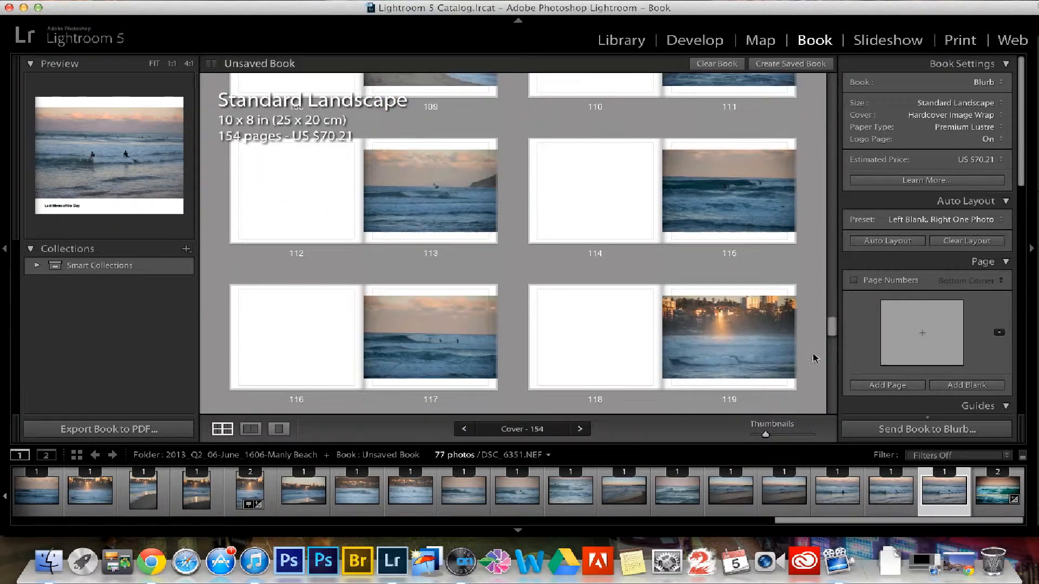
- View the slideshow options in the Slideshow module, and examine the print job and color management settings in the Print module
click(882, 42)
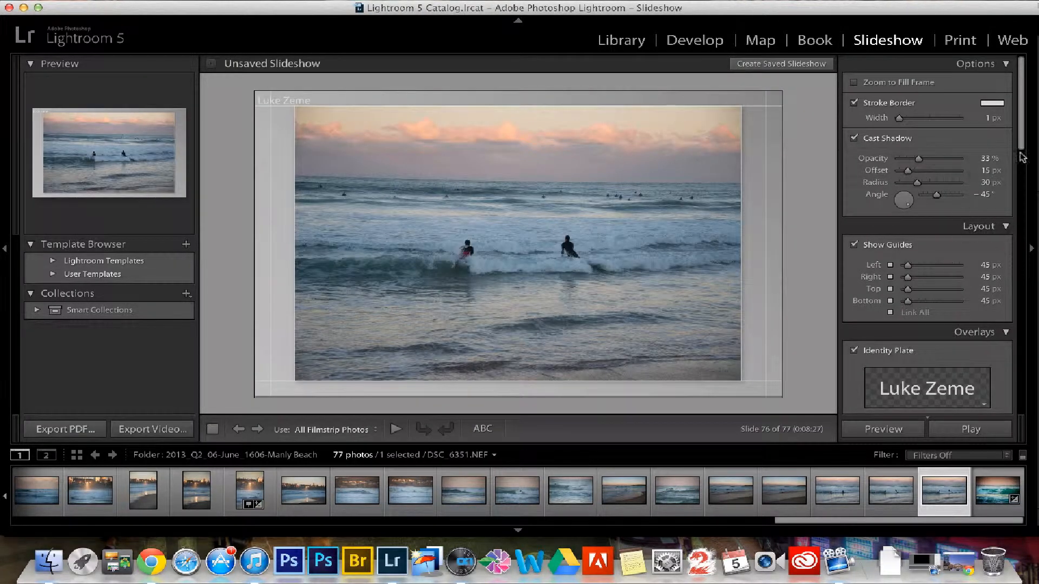
mouse_move(1019, 127)
mouse_down()
mouse_move(1018, 403)
mouse_move(1020, 141)
mouse_up()
click(960, 43)
scroll(909, 200, down, 10)
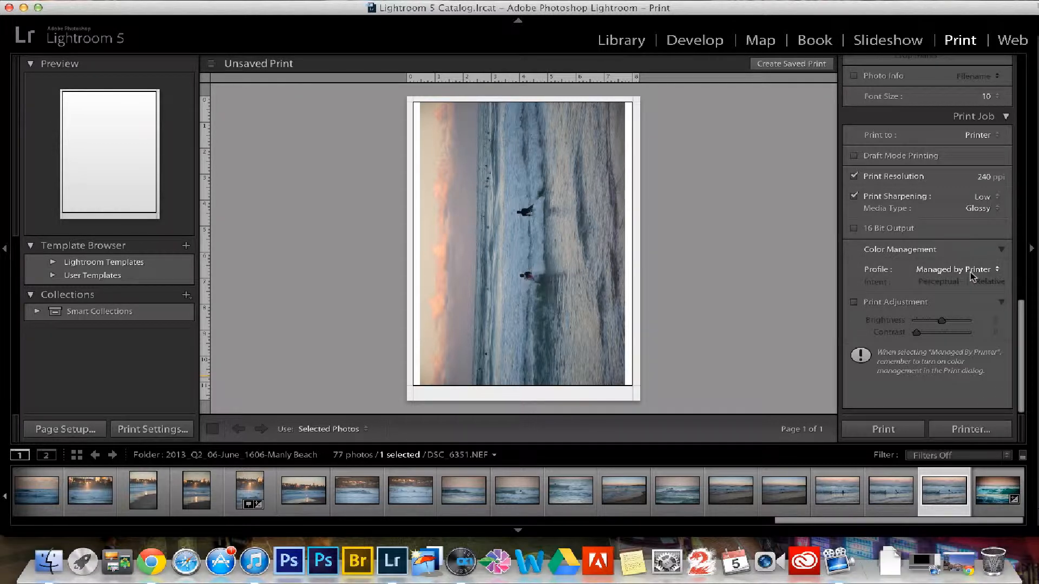
- Switch to the Web module and look over the HTML gallery preview down to its page links and back
key(super+alt+7)
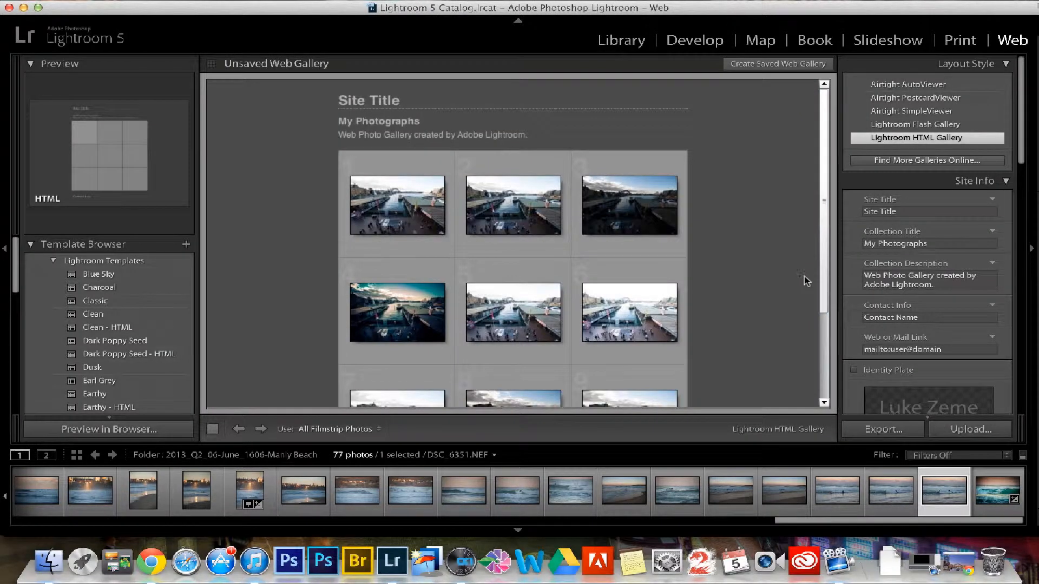
scroll(804, 276, down, 5)
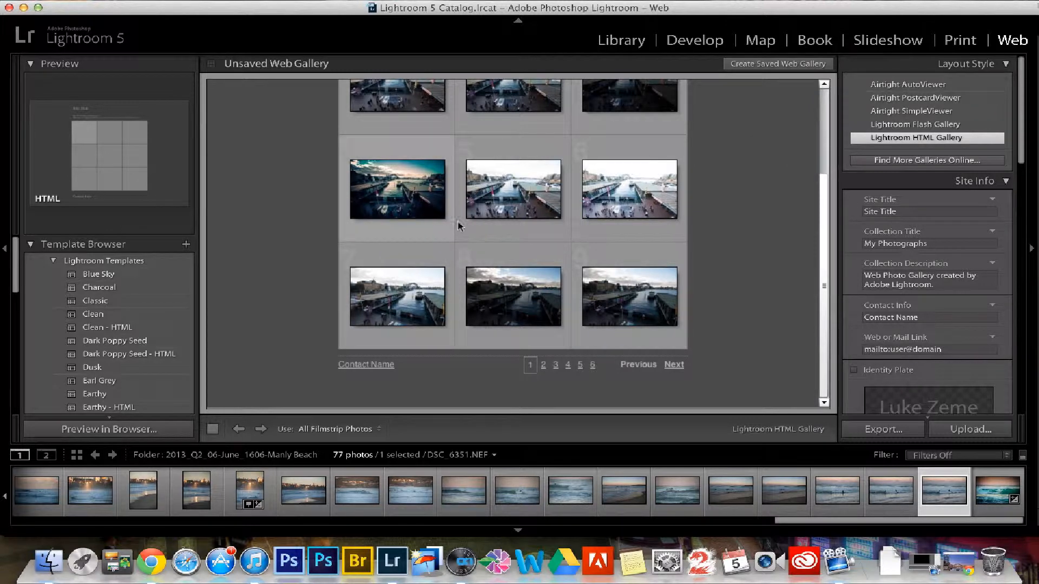
drag(823, 221, 826, 135)
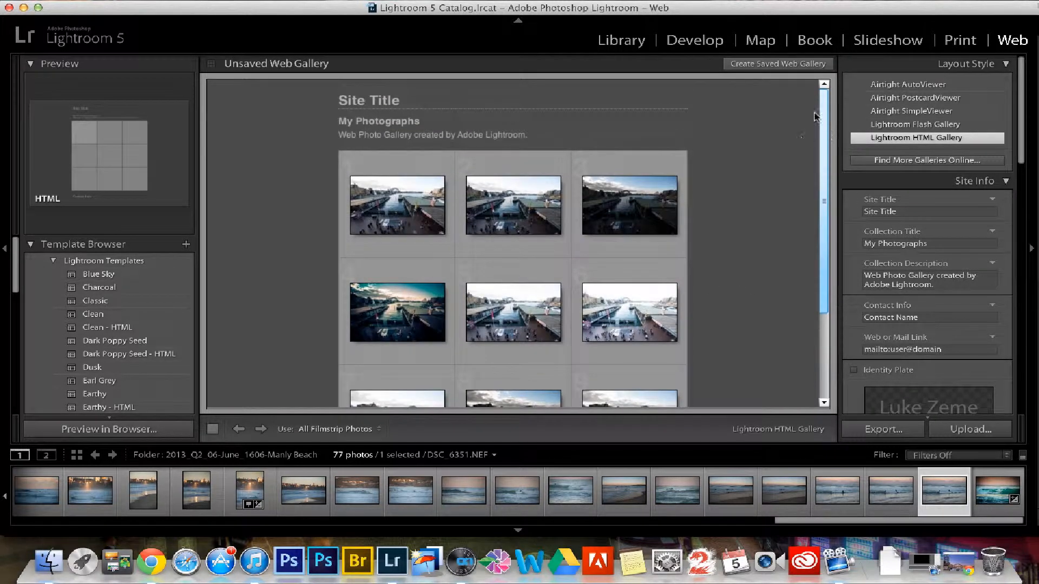
- Return to the Develop module and try the Extras presets Eggfinder and Dramatically Clean Chipmunk on DSC_6351.NEF
key(super+alt+2)
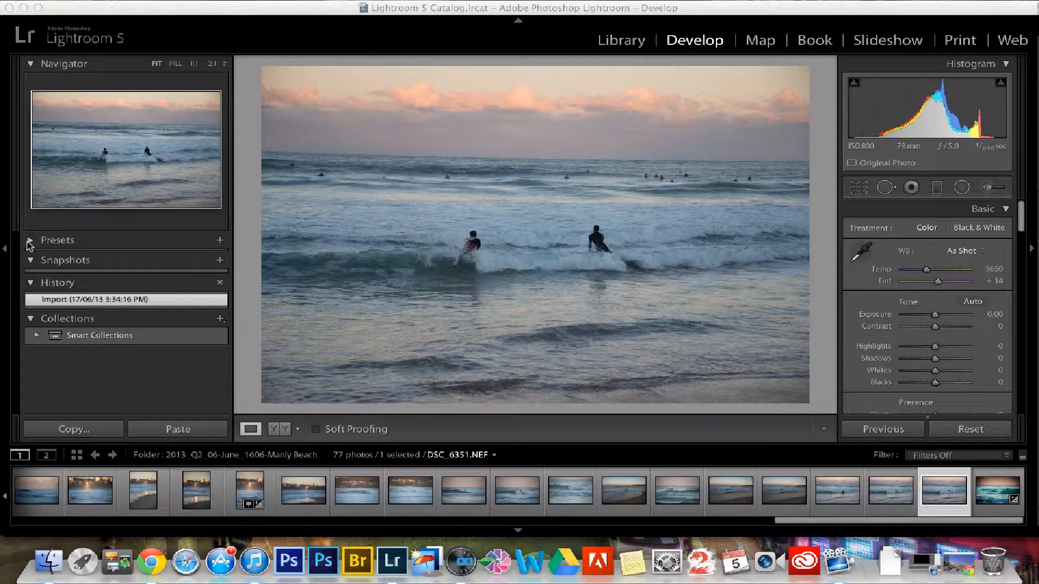
click(51, 240)
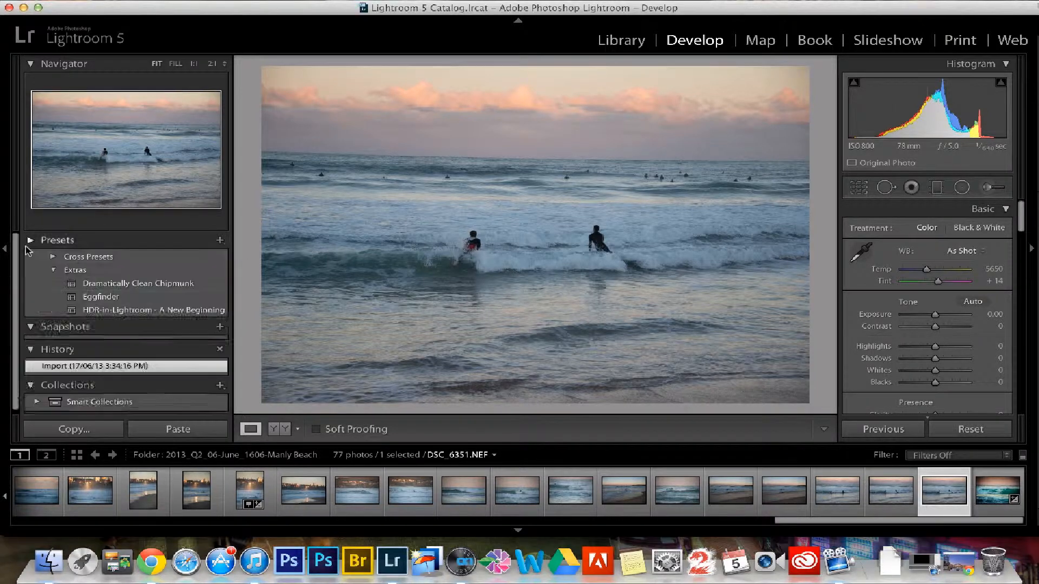
click(106, 297)
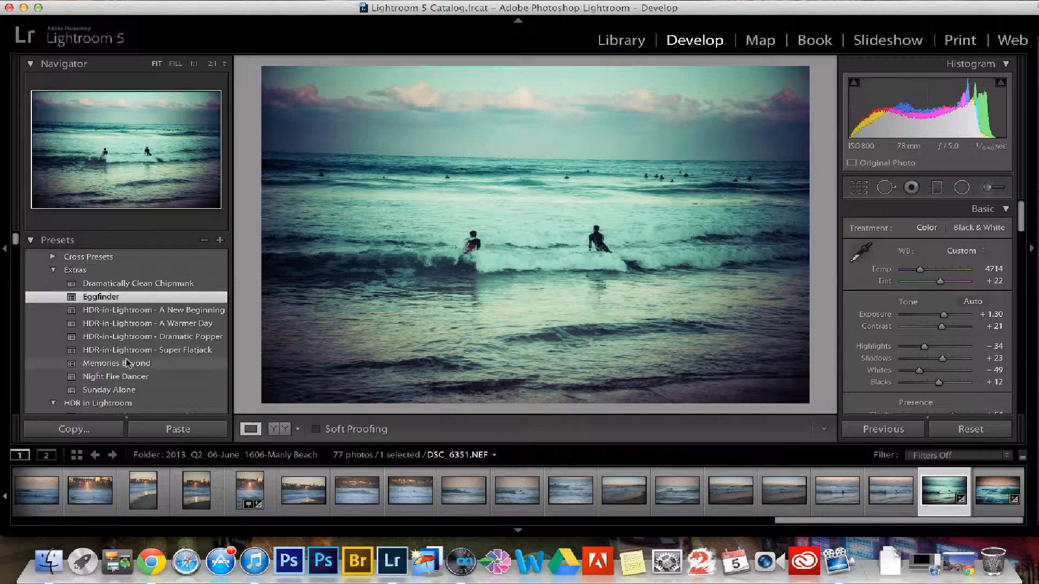
click(152, 284)
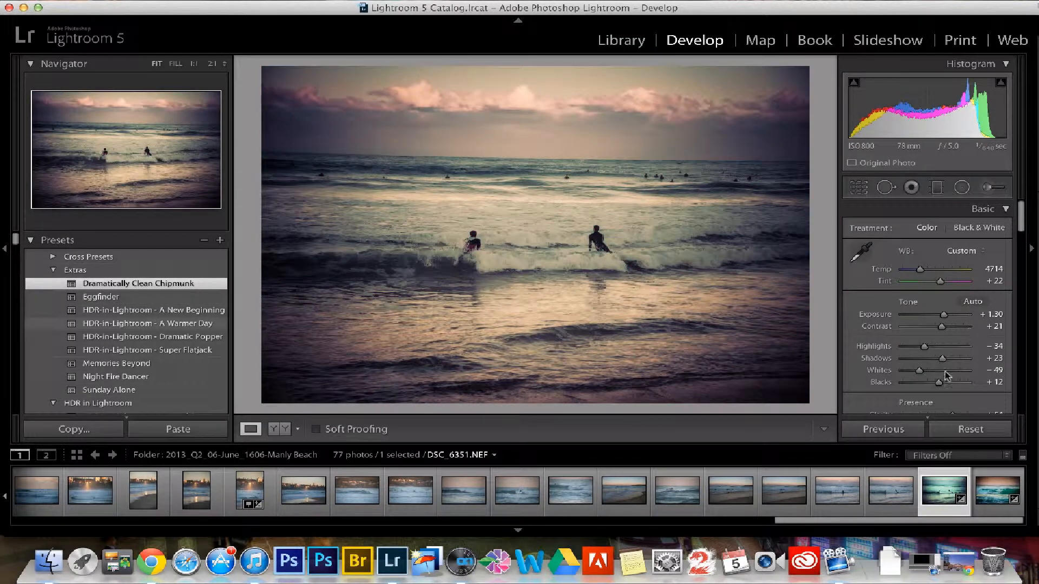
mouse_move(1019, 225)
mouse_down()
mouse_move(1024, 378)
mouse_move(1012, 221)
mouse_up()
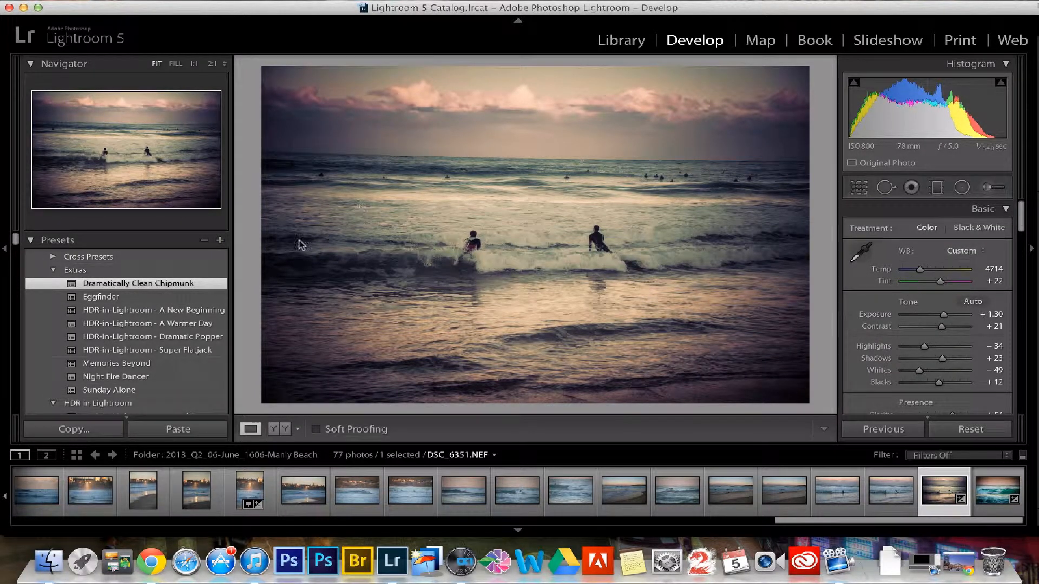
- Try the Extras preset Night Fire Dancer and the landscape preset An Infrared Morning on the surfers photo
click(126, 377)
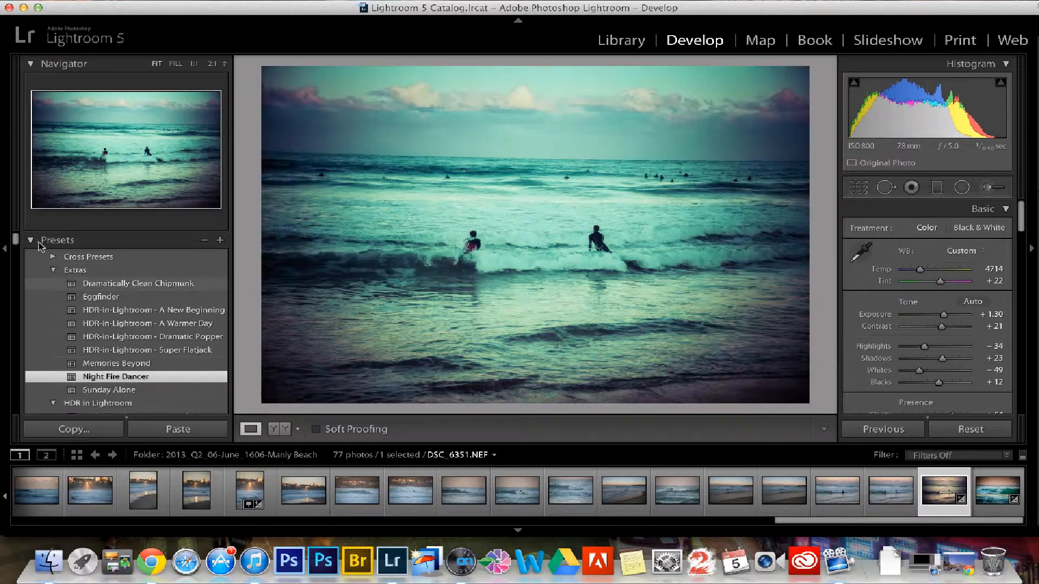
drag(15, 240, 16, 258)
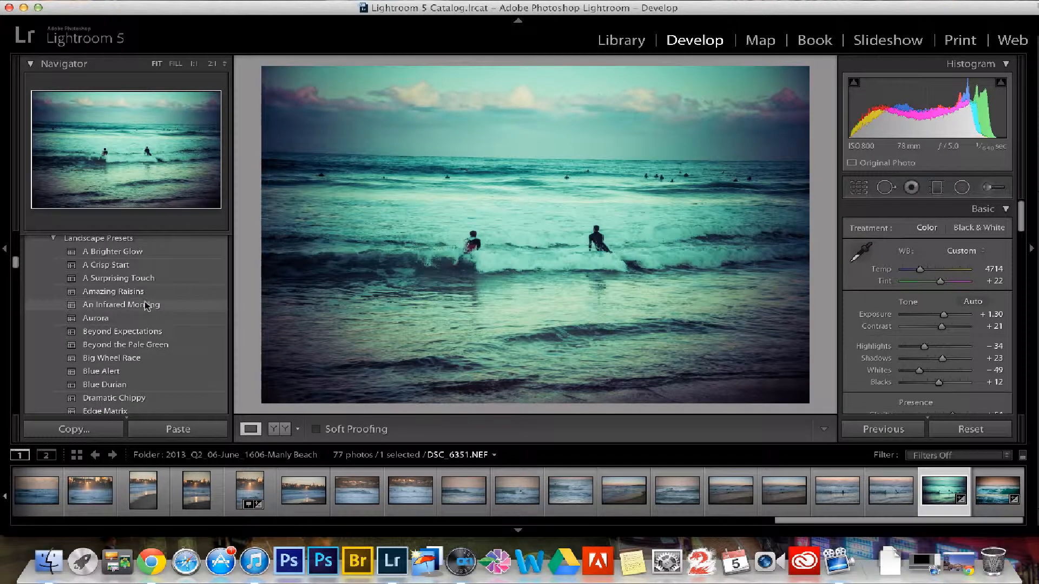
click(136, 306)
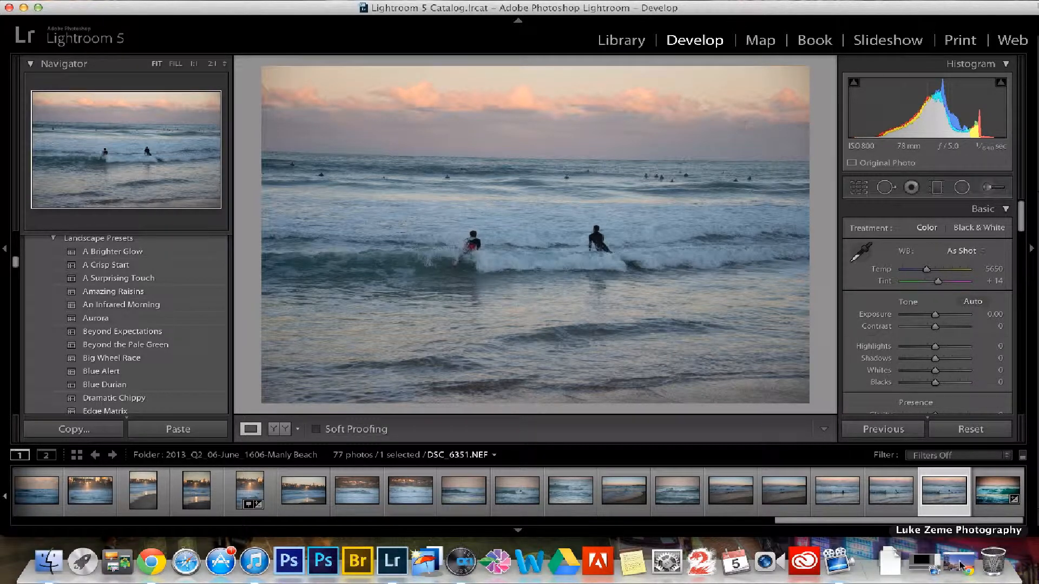
- Send DSC_6351.NEF from the filmstrip to Perfect Effects 4 for external editing
click(460, 562)
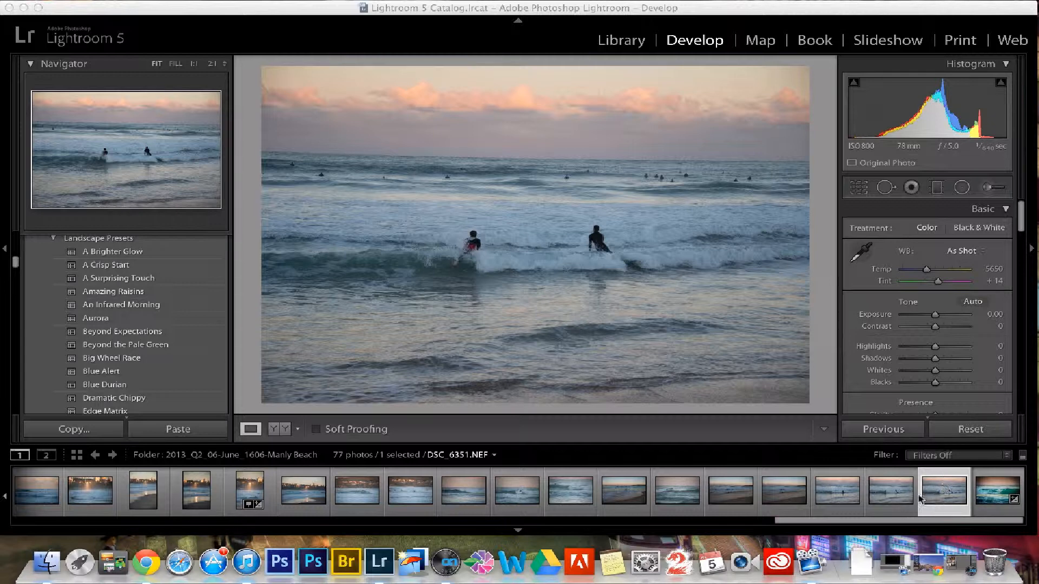
click(946, 498)
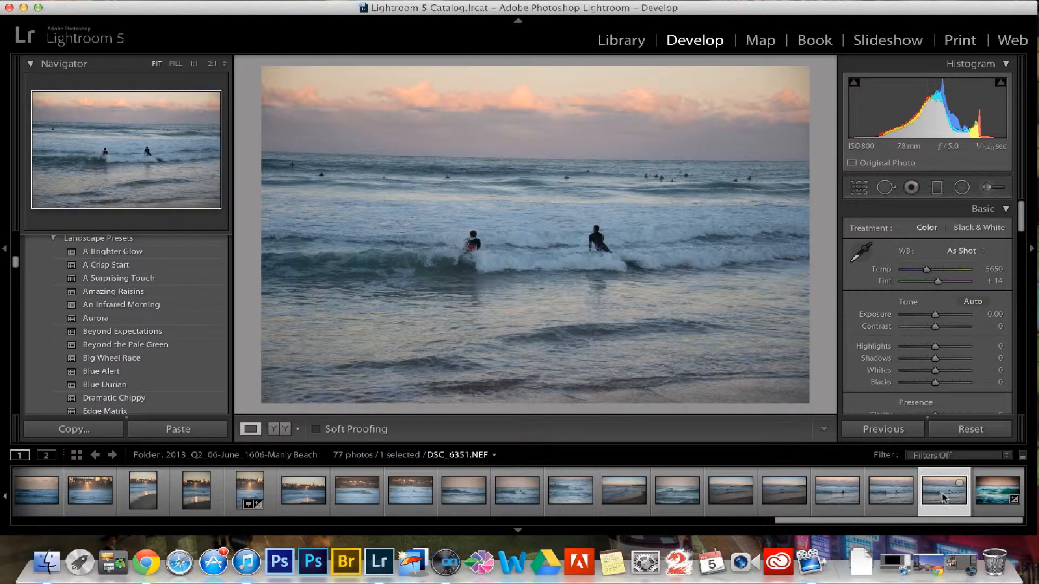
right_click(941, 498)
mouse_move(980, 263)
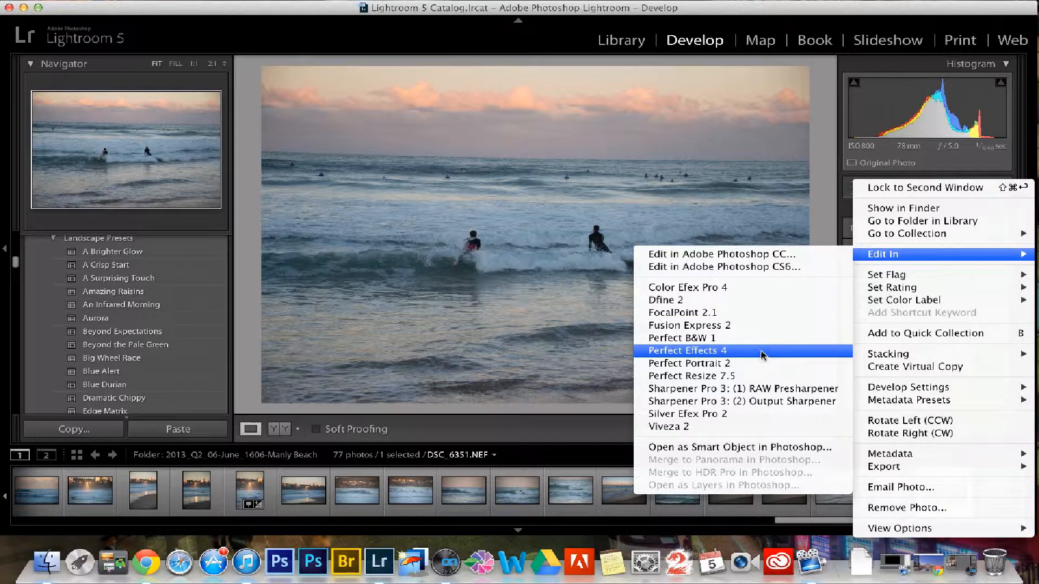
click(756, 352)
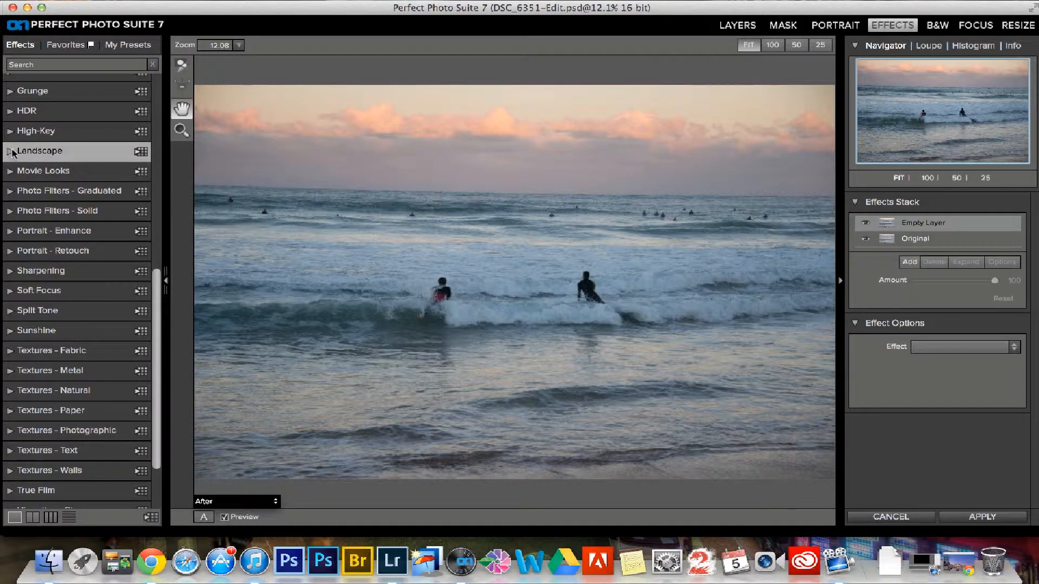
- Try the Magic Desert effect from the Landscape category on the surfers photo, with its amount at 100
scroll(117, 324, down, 6)
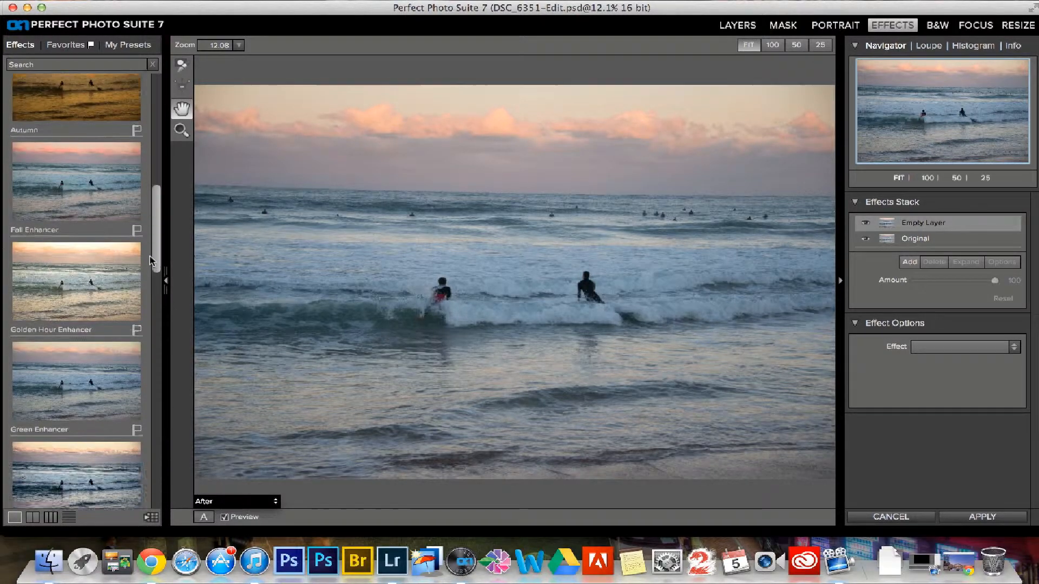
click(99, 341)
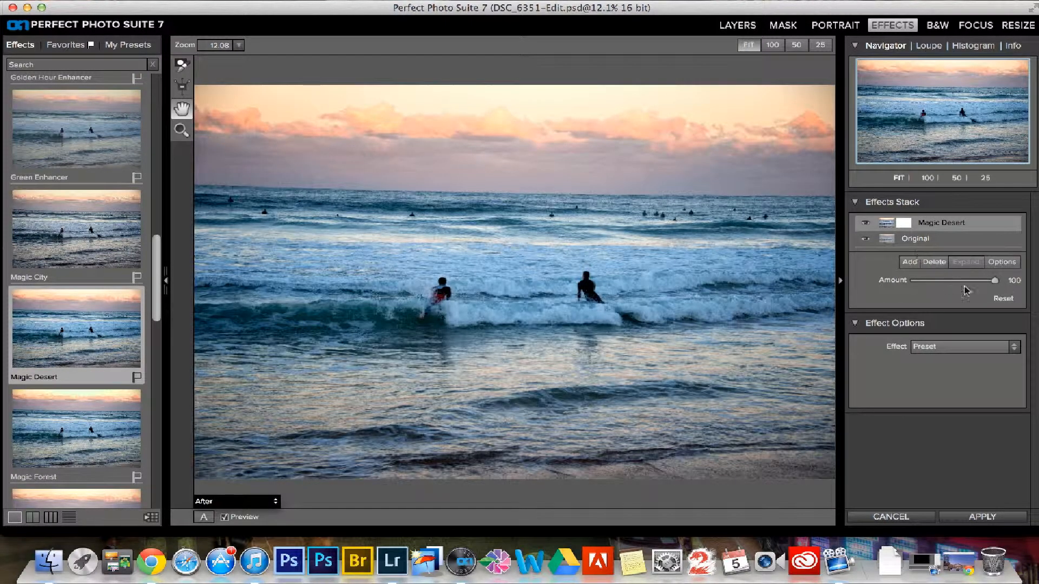
drag(994, 280, 1034, 284)
- Collapse the Landscape effects, then try the Cyberpunk and Kryptonite effects from the Movie Looks category
drag(156, 265, 153, 173)
click(56, 255)
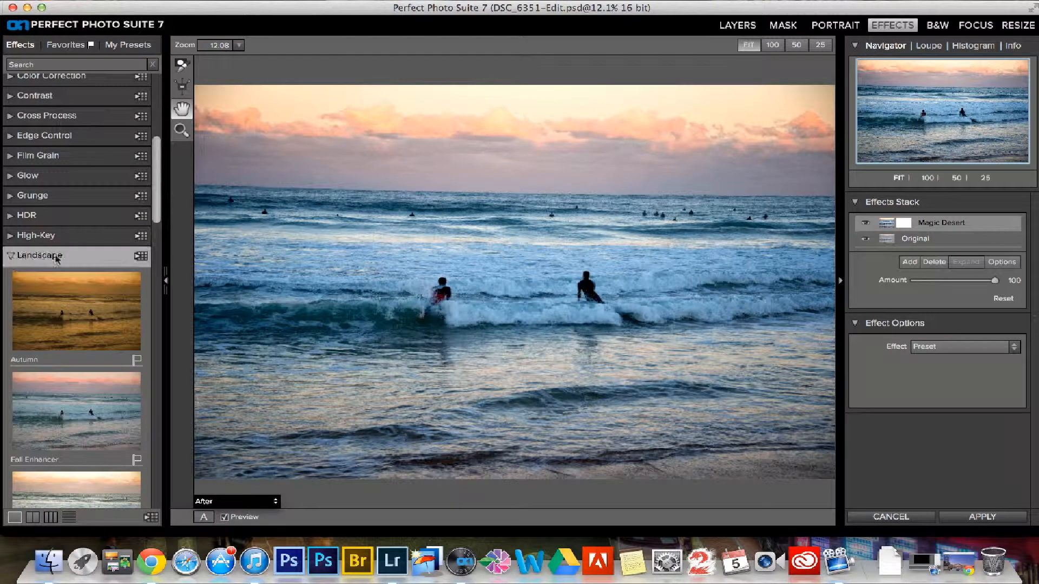
drag(156, 244, 161, 270)
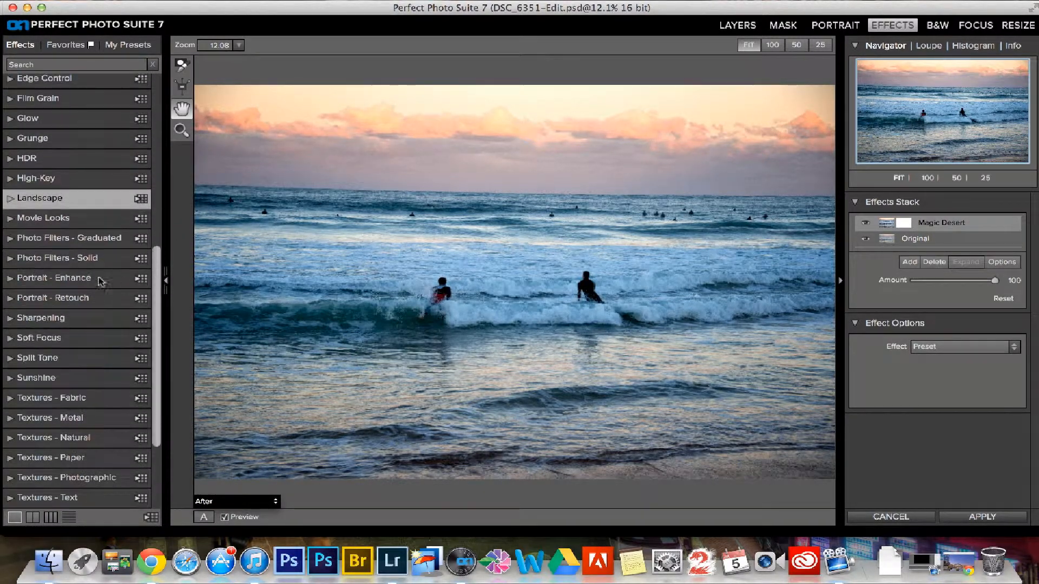
click(11, 218)
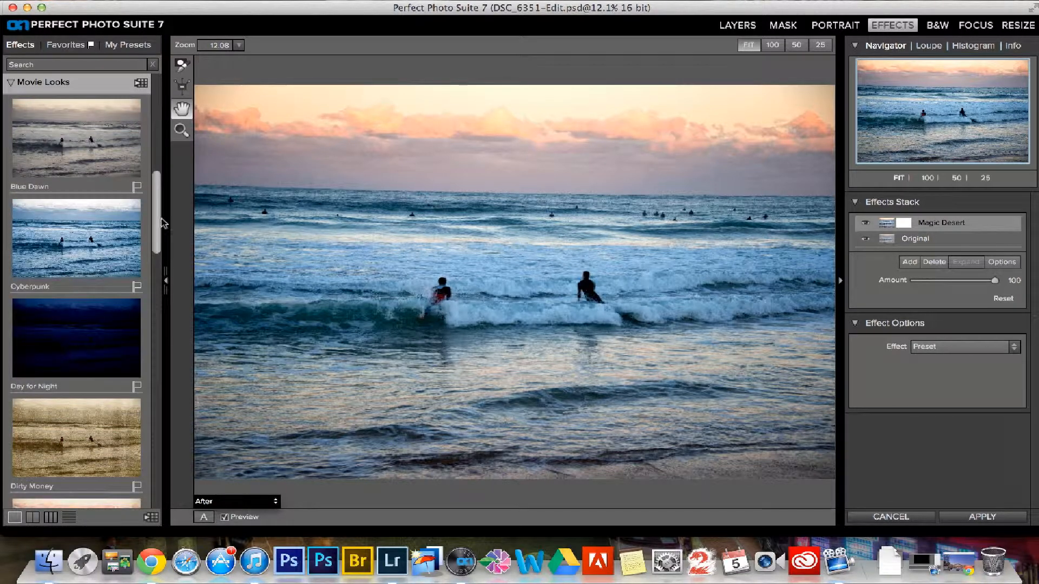
drag(156, 224, 157, 343)
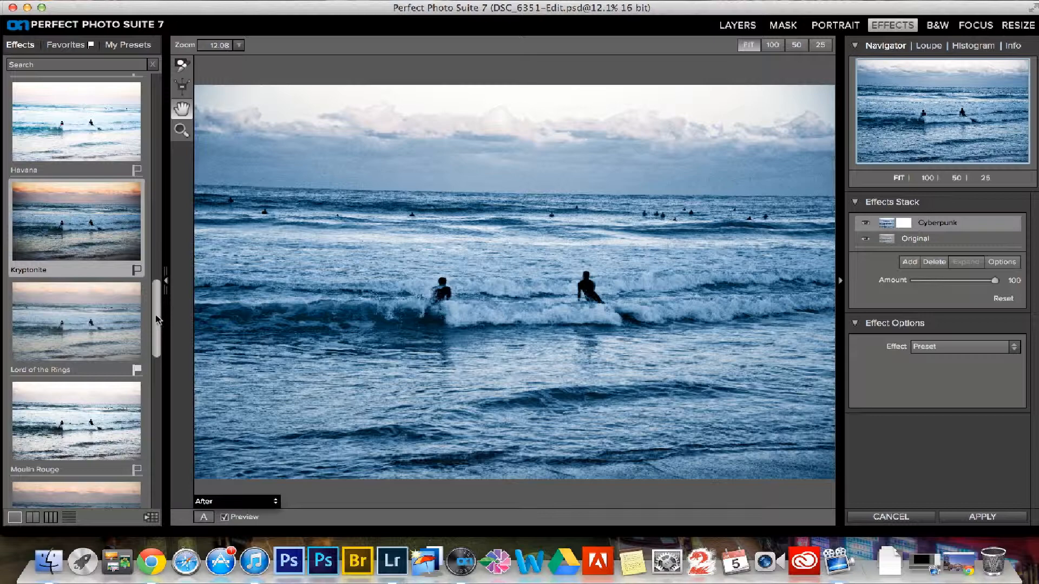
click(129, 262)
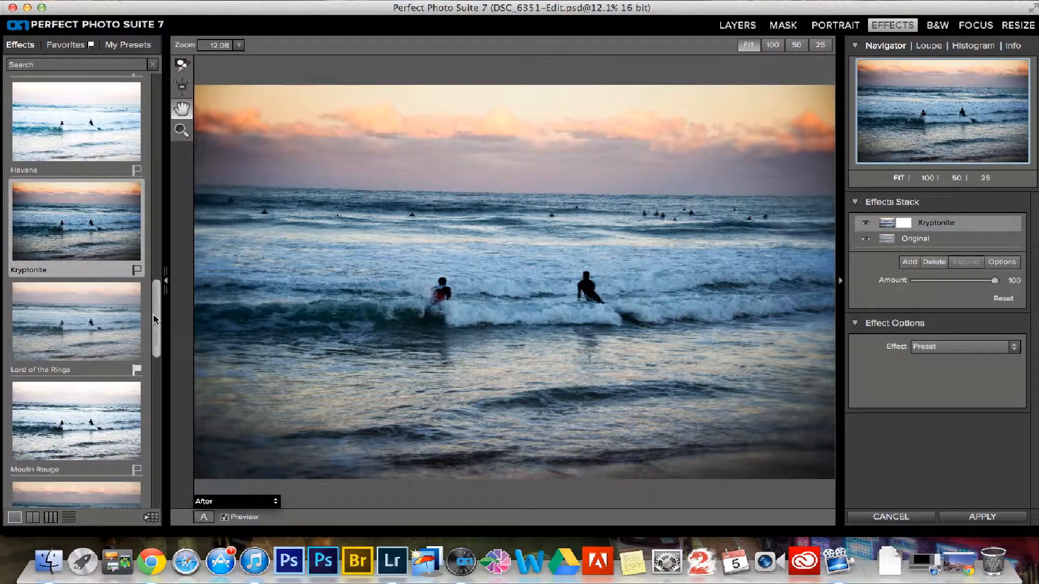
drag(156, 320, 157, 135)
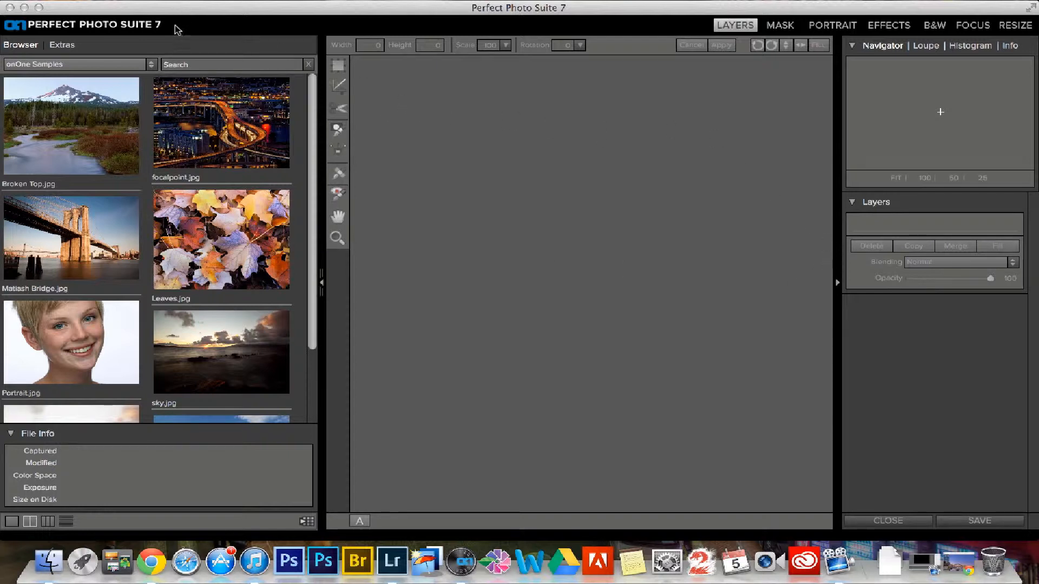
- Open the image LJZ_4116.NEF in Perfect Photo Suite 7
click(157, 3)
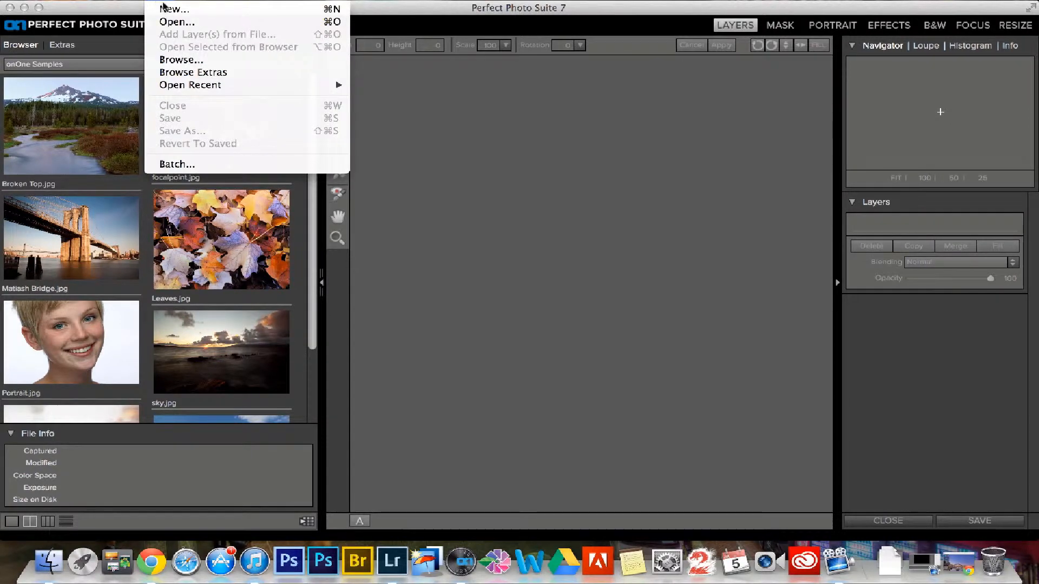
click(186, 24)
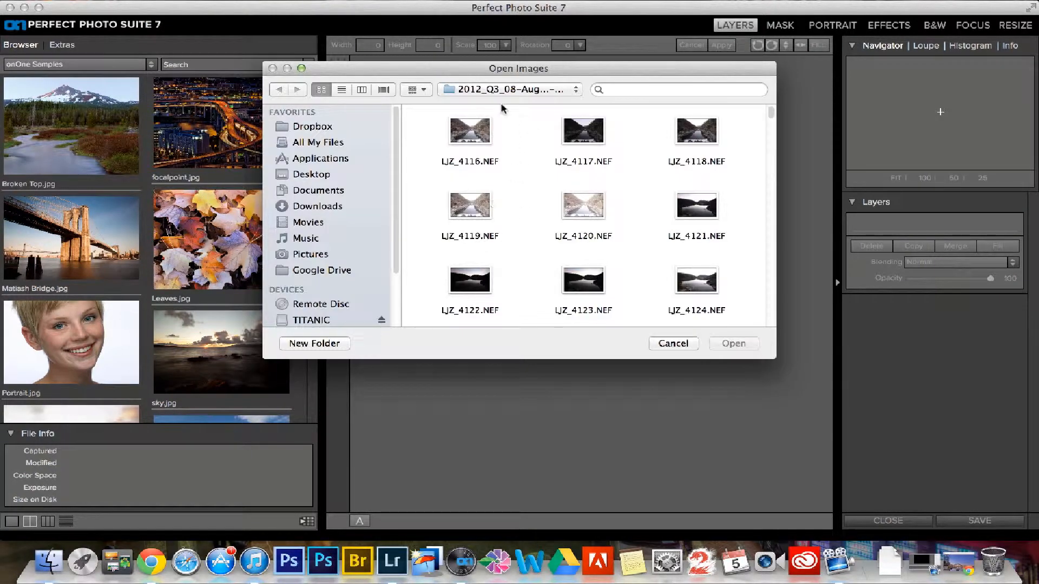
click(469, 132)
click(734, 344)
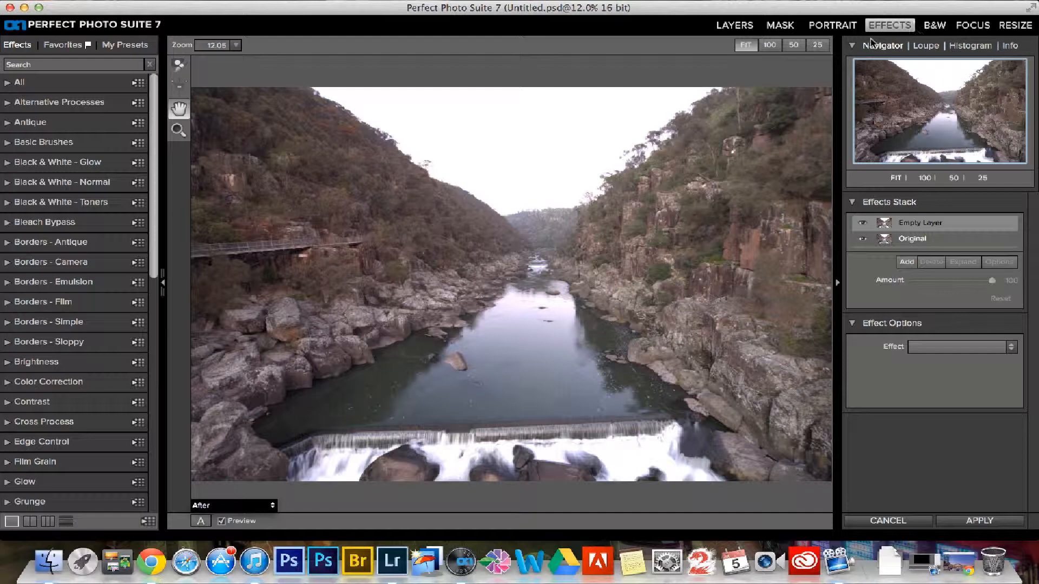
- Try the Bleach Bypass and Cyanotype effects on the river gorge photo, and cancel the effects editing
drag(153, 252, 102, 169)
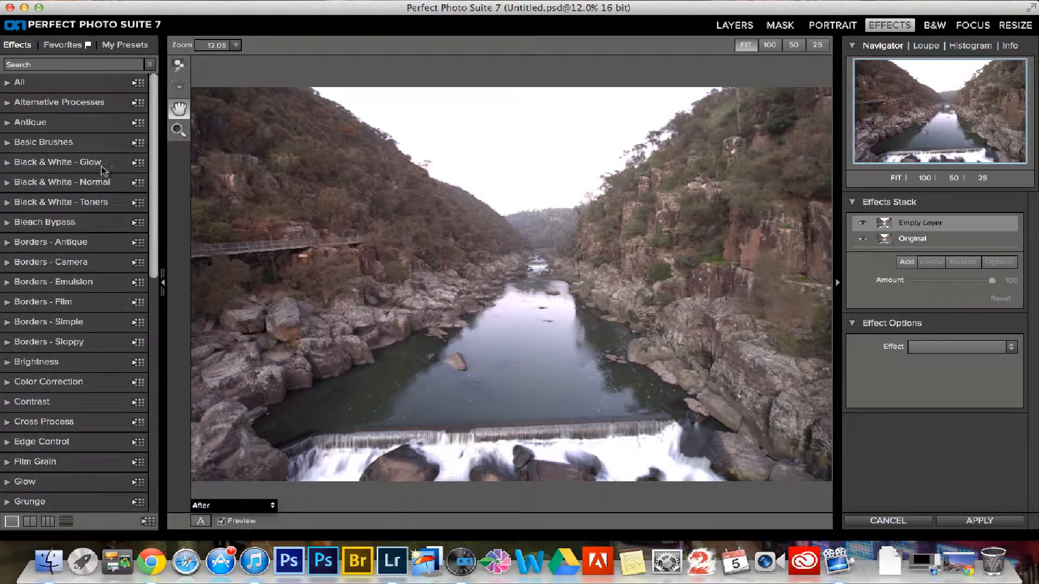
click(9, 222)
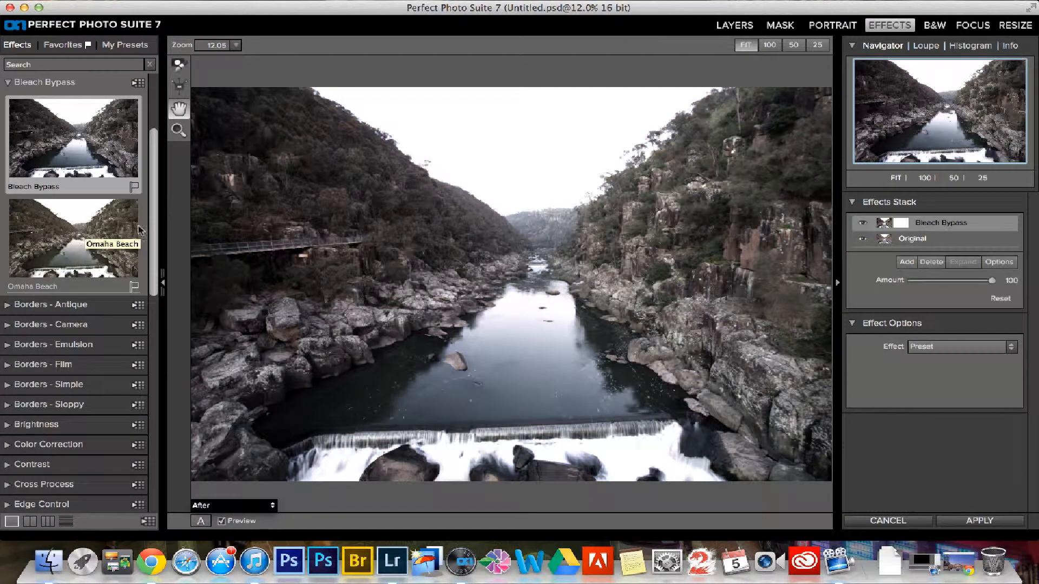
drag(155, 249, 162, 146)
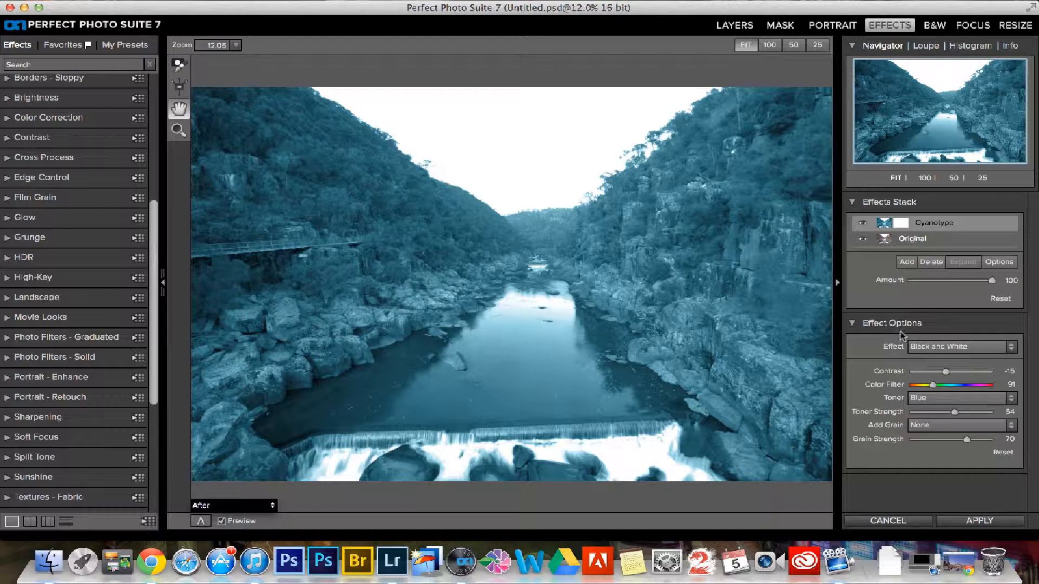
click(887, 520)
key(Return)
- Switch back to Lightroom and look through the Develop presets with DSC_6351-Edit.psd selected
click(392, 561)
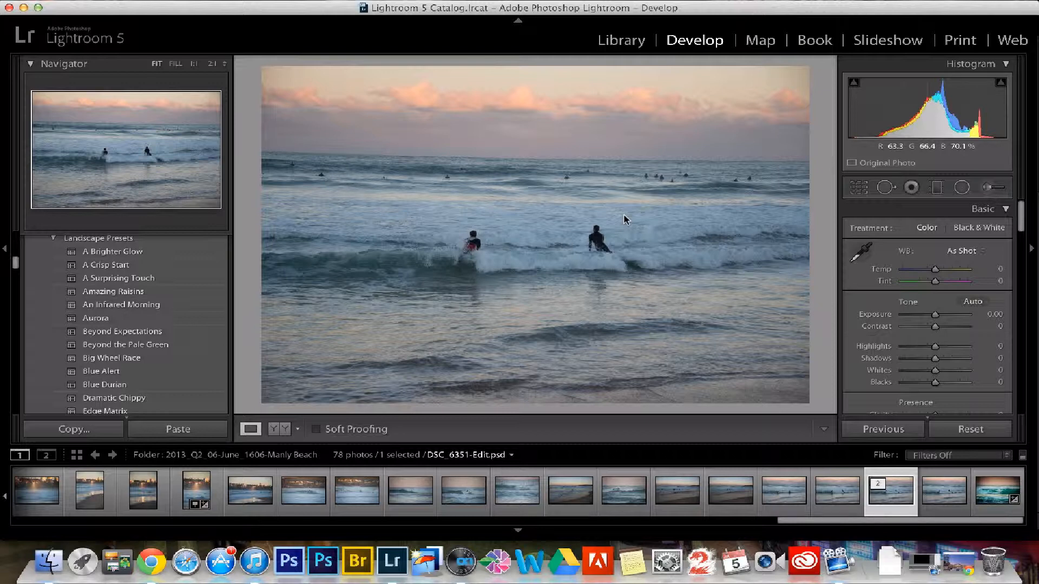
scroll(51, 281, up, 10)
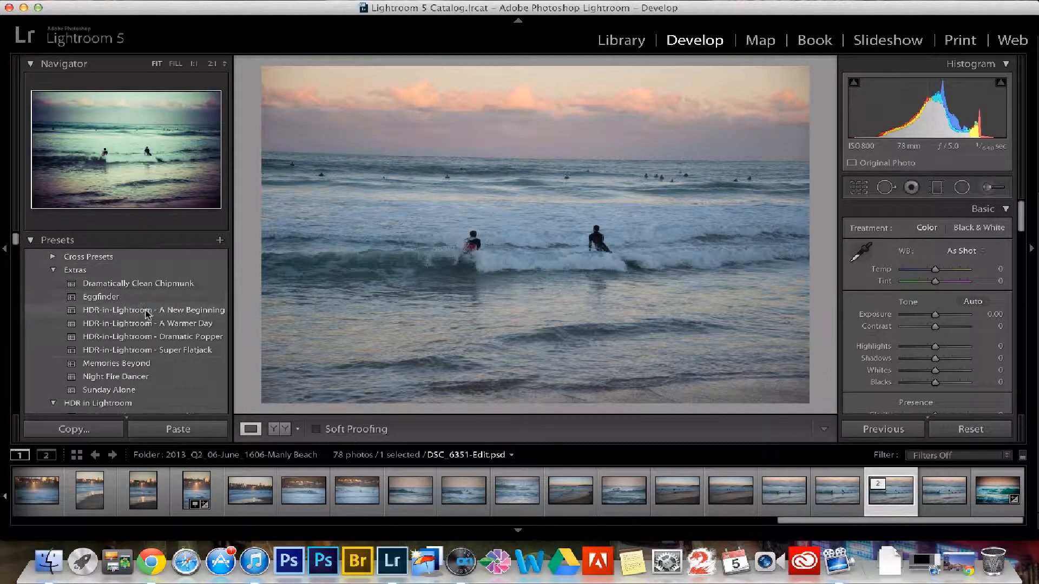
mouse_move(16, 238)
mouse_down()
mouse_move(9, 406)
mouse_move(16, 225)
mouse_up()
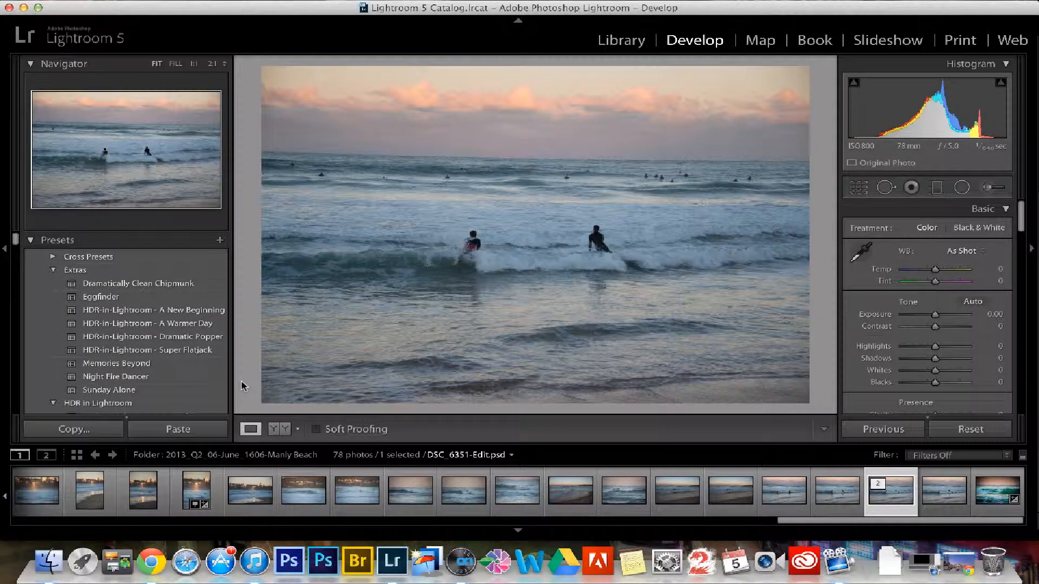
key(shift)
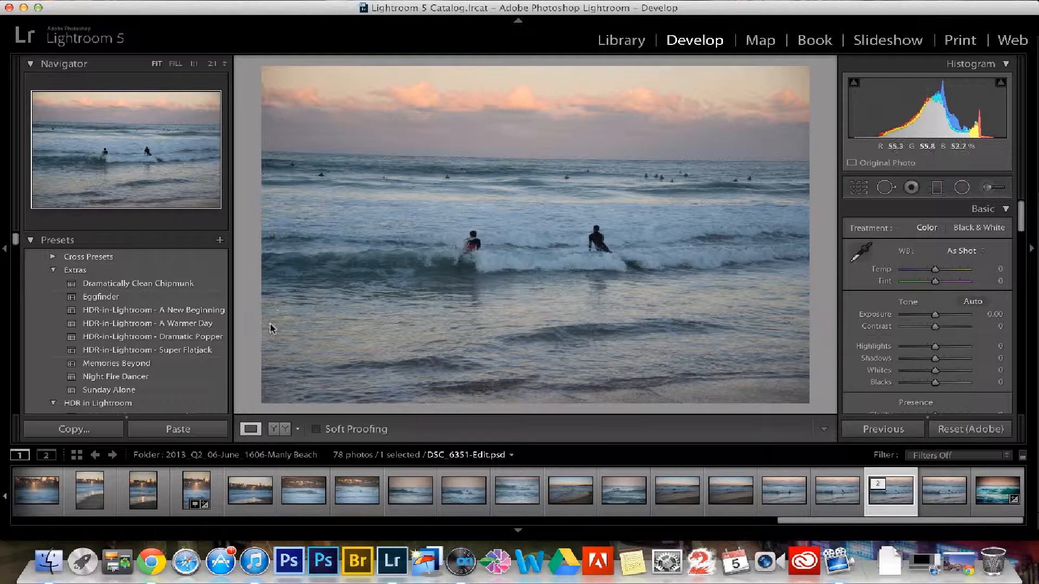